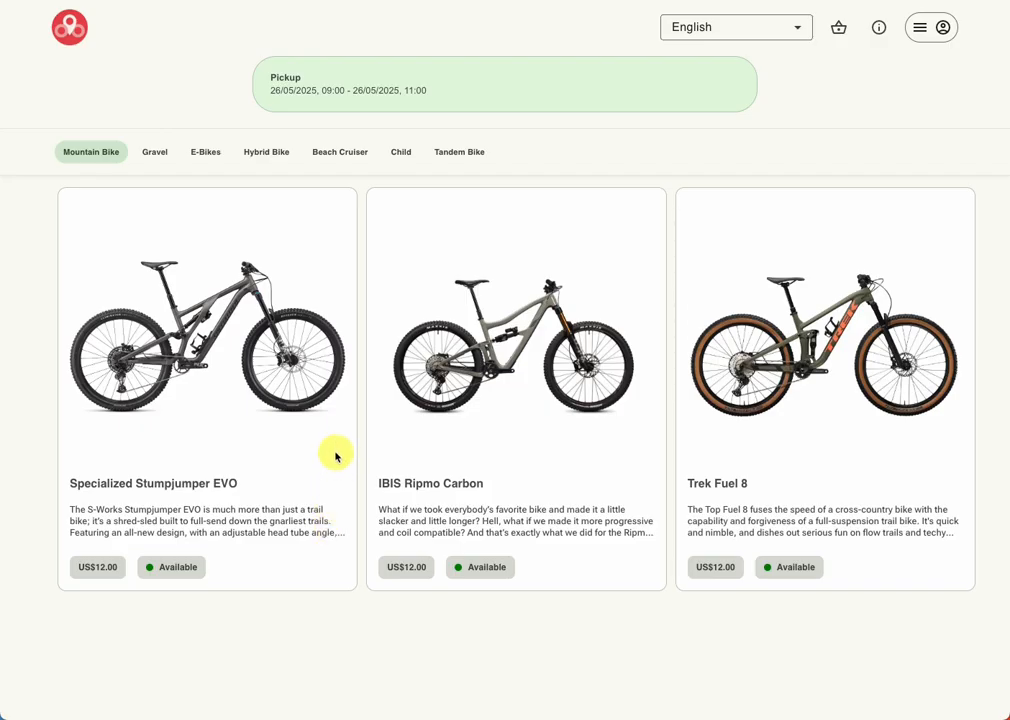
Step: Choose the Specialized Stumpjumper EVO in size L with the Gloves and Body armour extras
{"action": "left_click", "coordinate": [242, 357]}
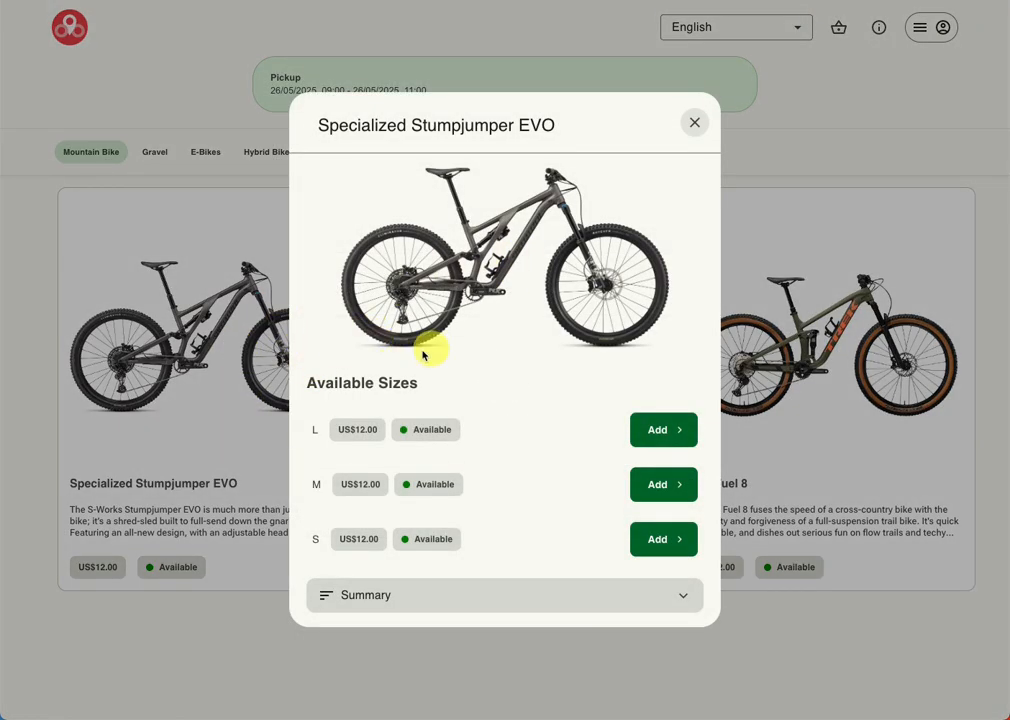
{"action": "left_click", "coordinate": [679, 428]}
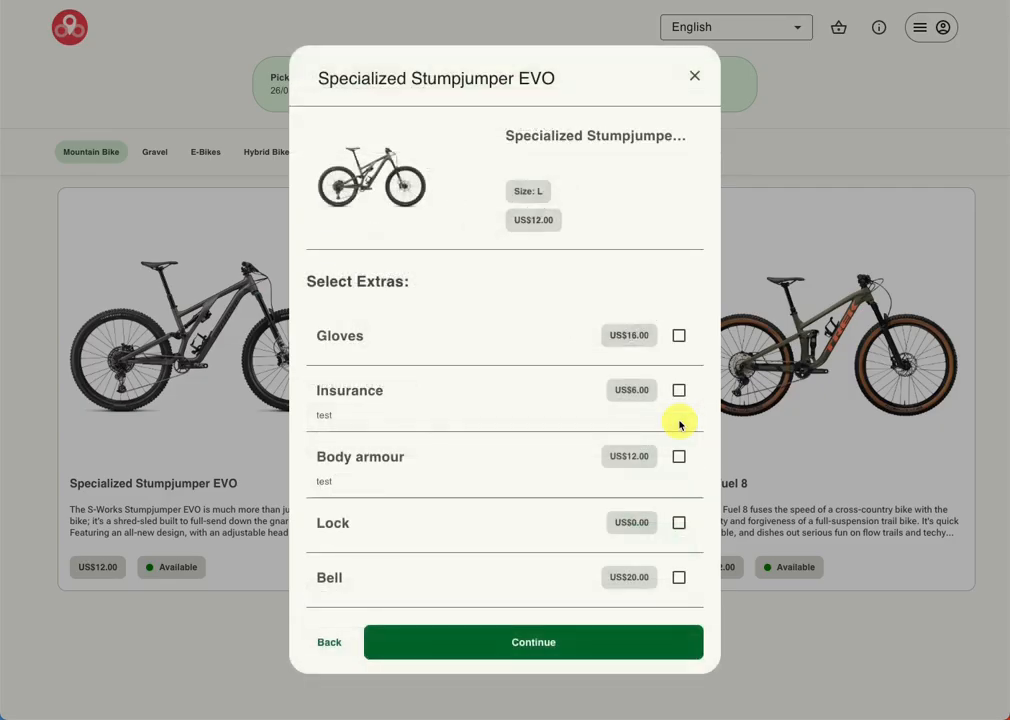
{"action": "left_click", "coordinate": [680, 336]}
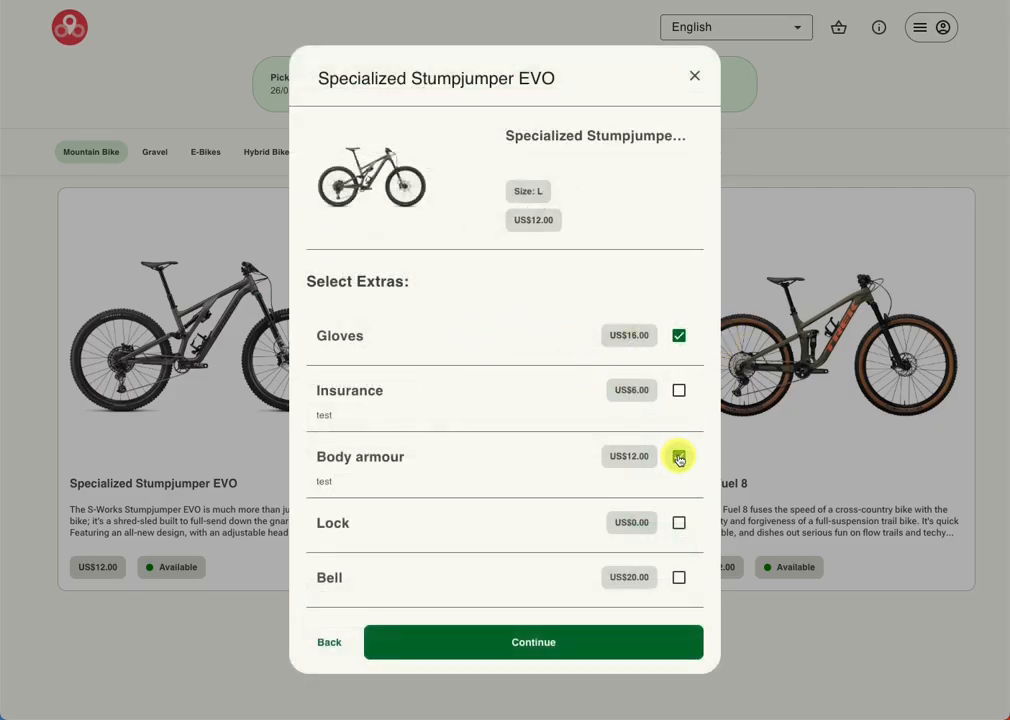
{"action": "left_click", "coordinate": [555, 642]}
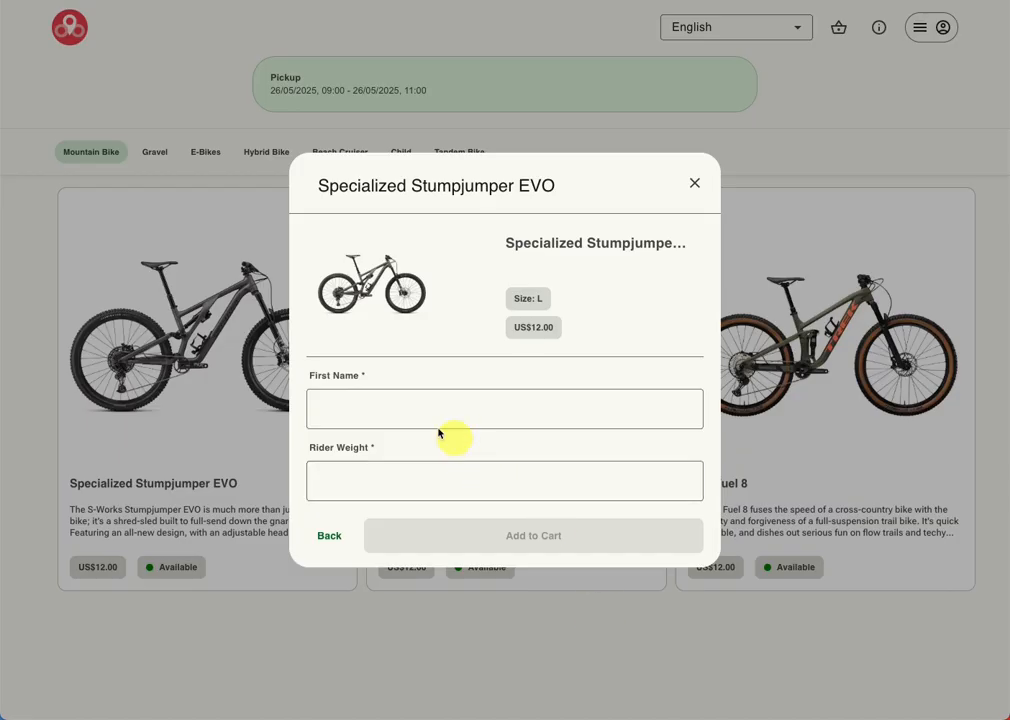
Step: Enter the rider's first name and a rider weight of 80, and add the bike to the cart
{"action": "left_click", "coordinate": [425, 426]}
{"action": "type", "text": "doug"}
{"action": "key", "text": "Tab"}
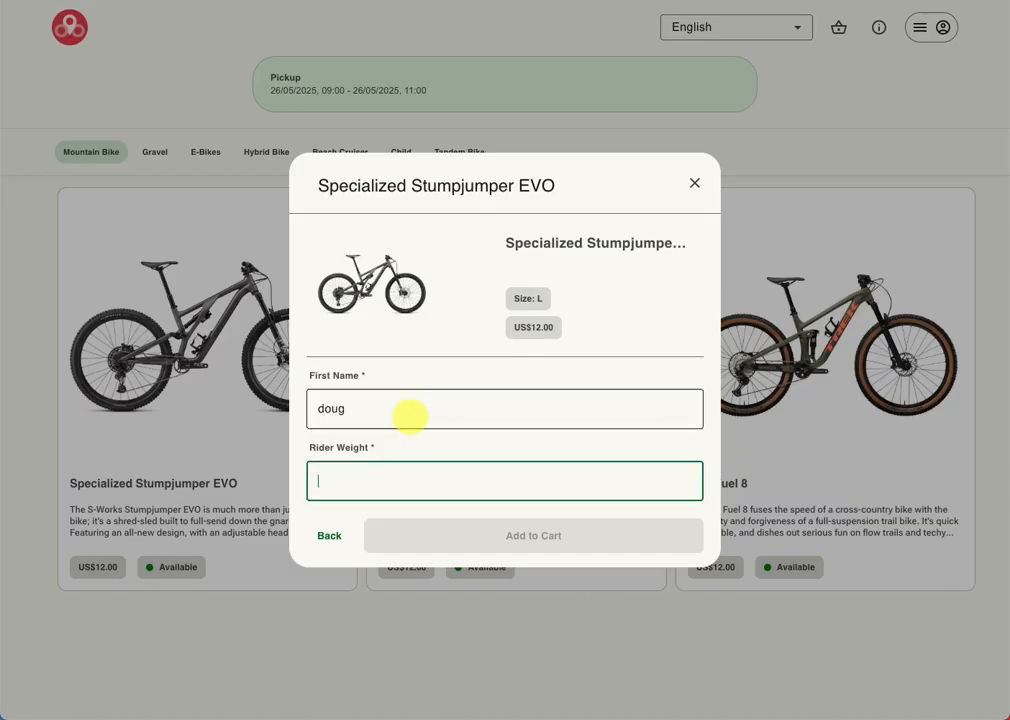
{"action": "type", "text": "80"}
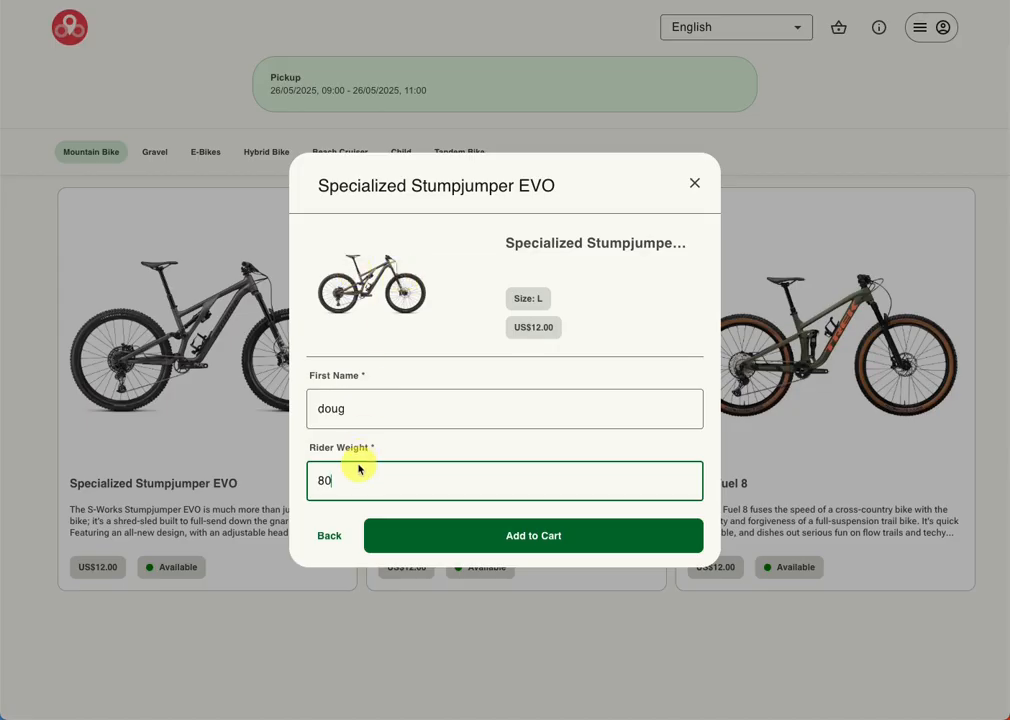
{"action": "left_click", "coordinate": [472, 537]}
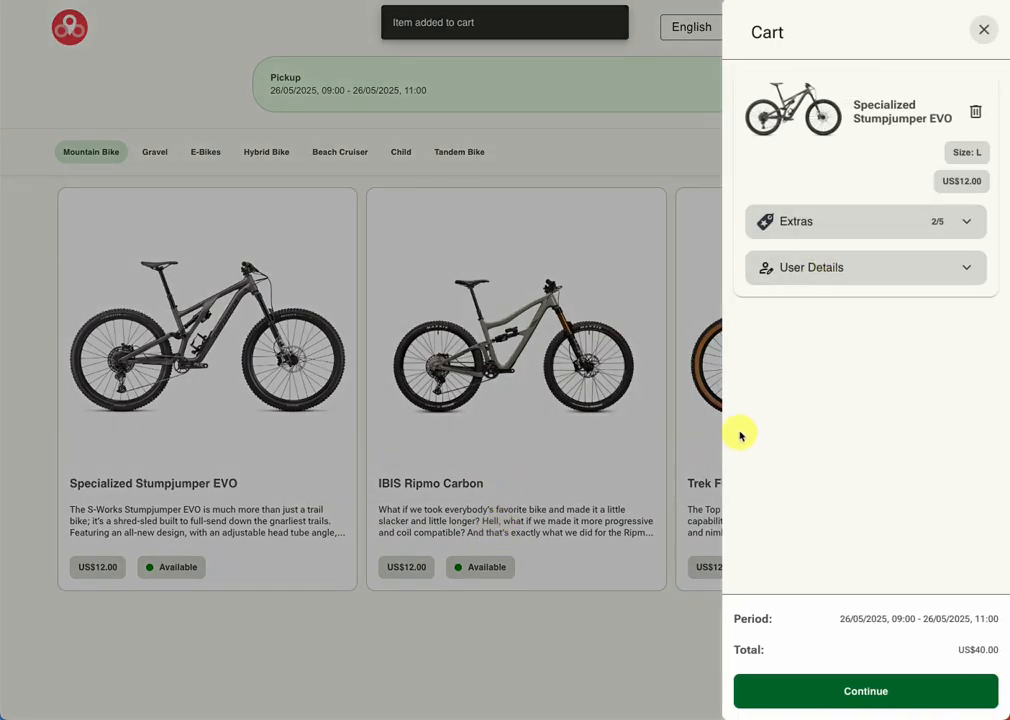
Step: Choose the Trek Fuel 8 in size M with the Insurance extra
{"action": "left_click", "coordinate": [609, 645]}
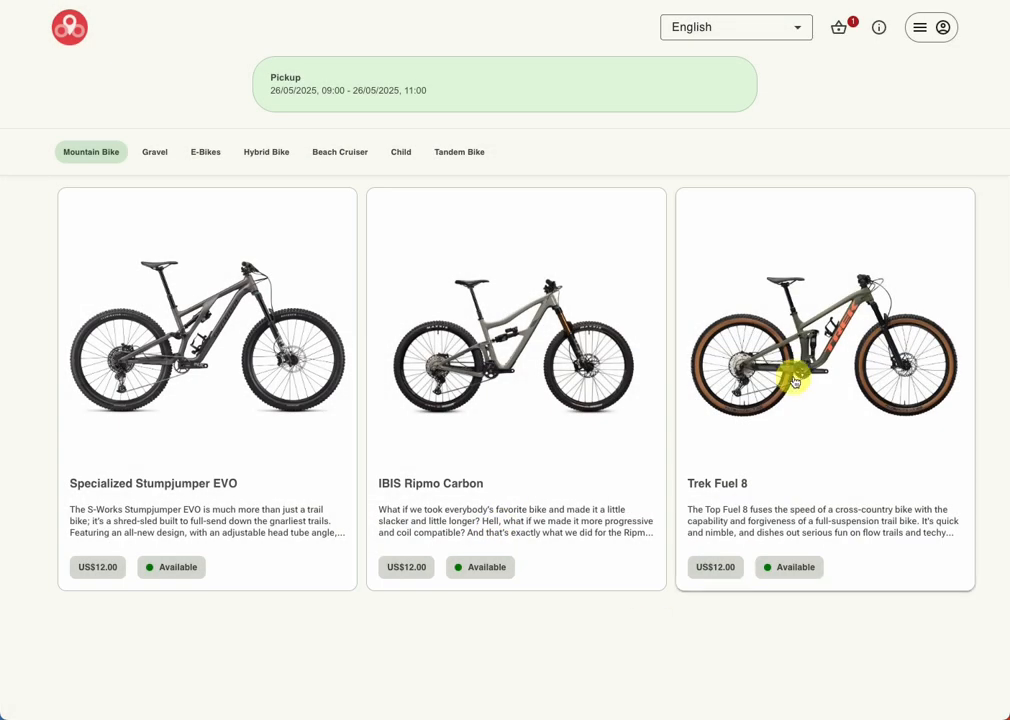
{"action": "left_click", "coordinate": [775, 300]}
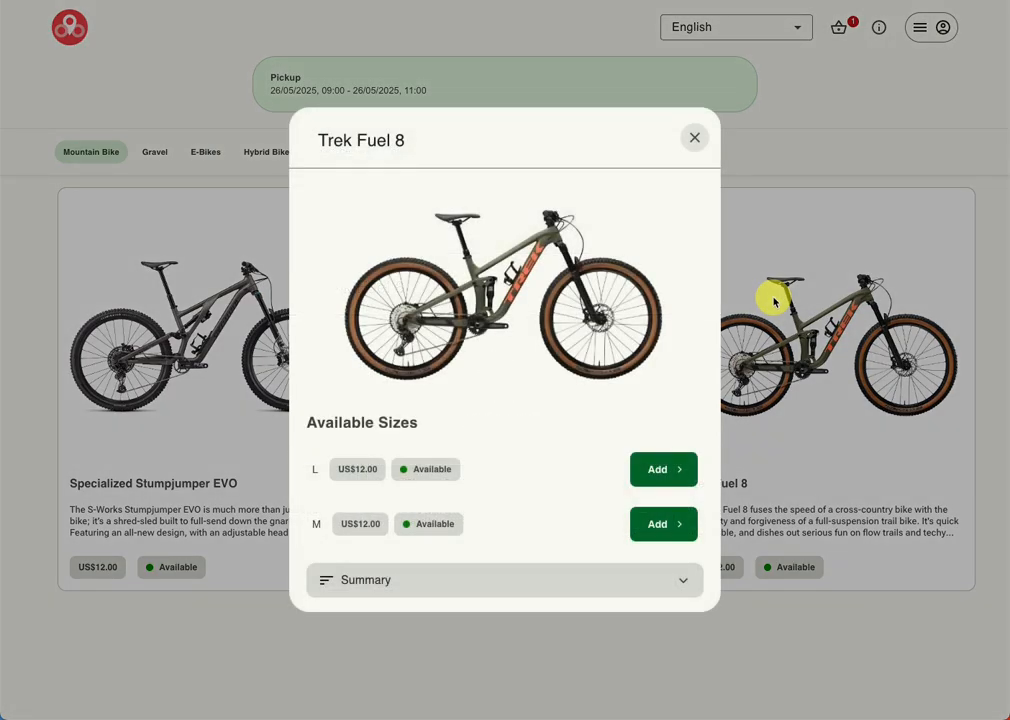
{"action": "left_click", "coordinate": [678, 525]}
{"action": "left_click", "coordinate": [678, 391]}
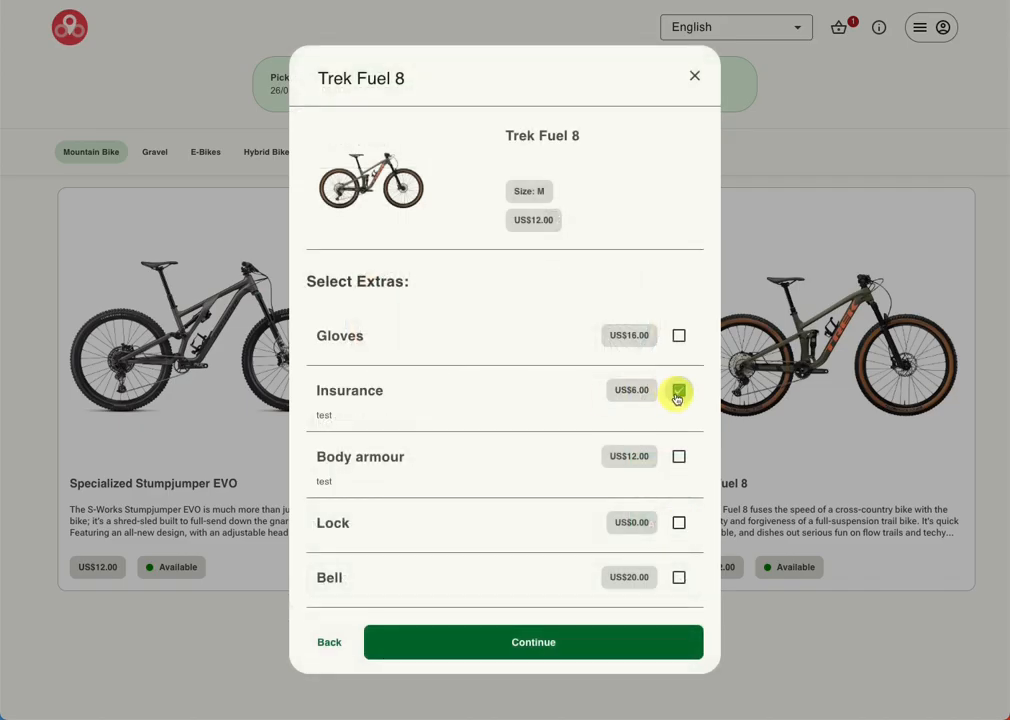
{"action": "left_click", "coordinate": [469, 652]}
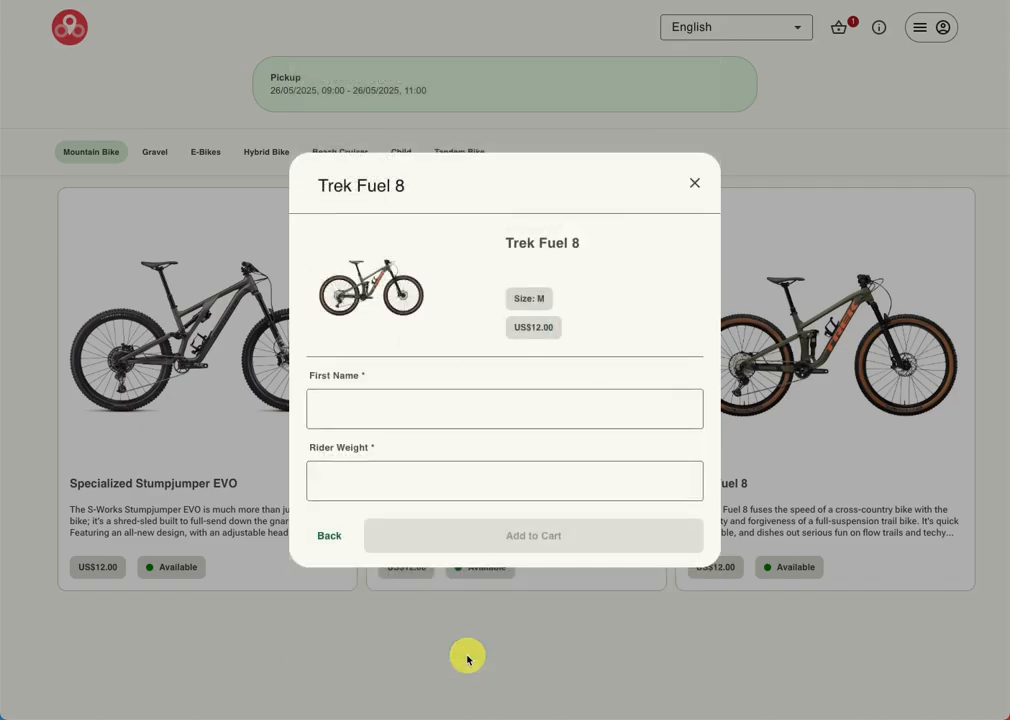
Step: Enter the second rider's first name and a rider weight of 60, and add the bike to the cart
{"action": "left_click", "coordinate": [335, 402]}
{"action": "type", "text": "Tony"}
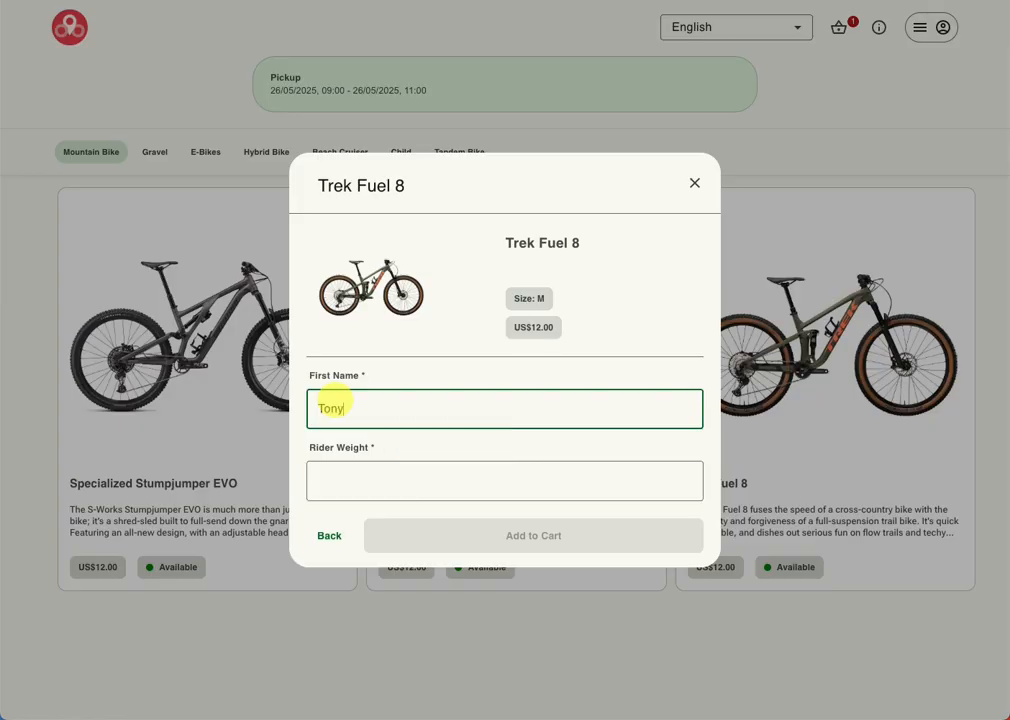
{"action": "key", "text": "Tab"}
{"action": "type", "text": "6"}
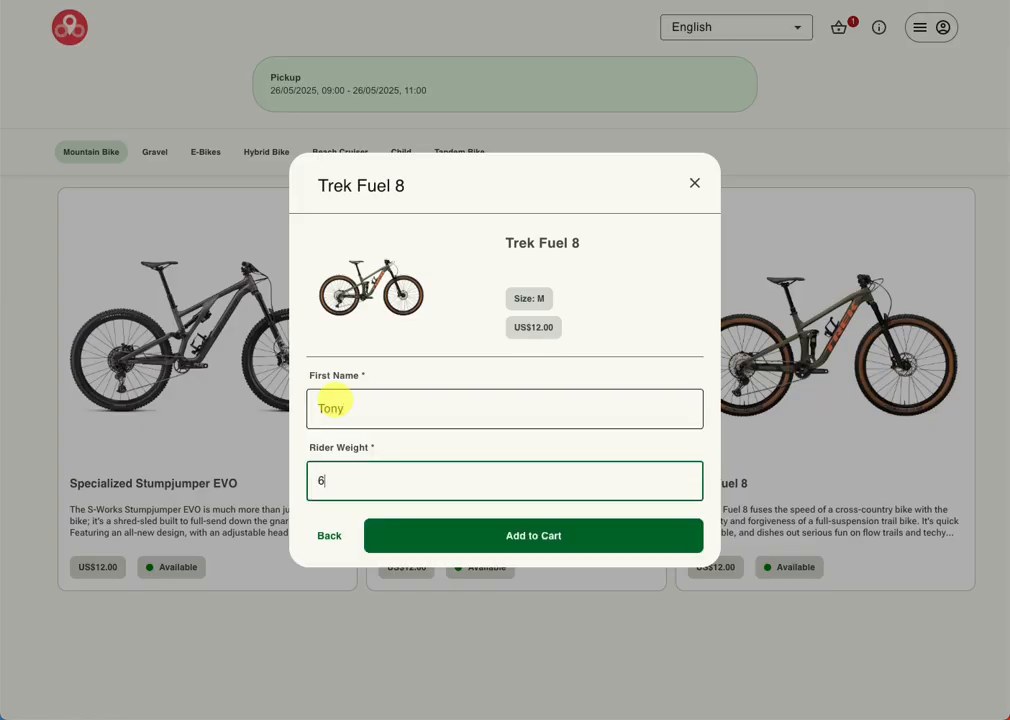
{"action": "left_click", "coordinate": [507, 530]}
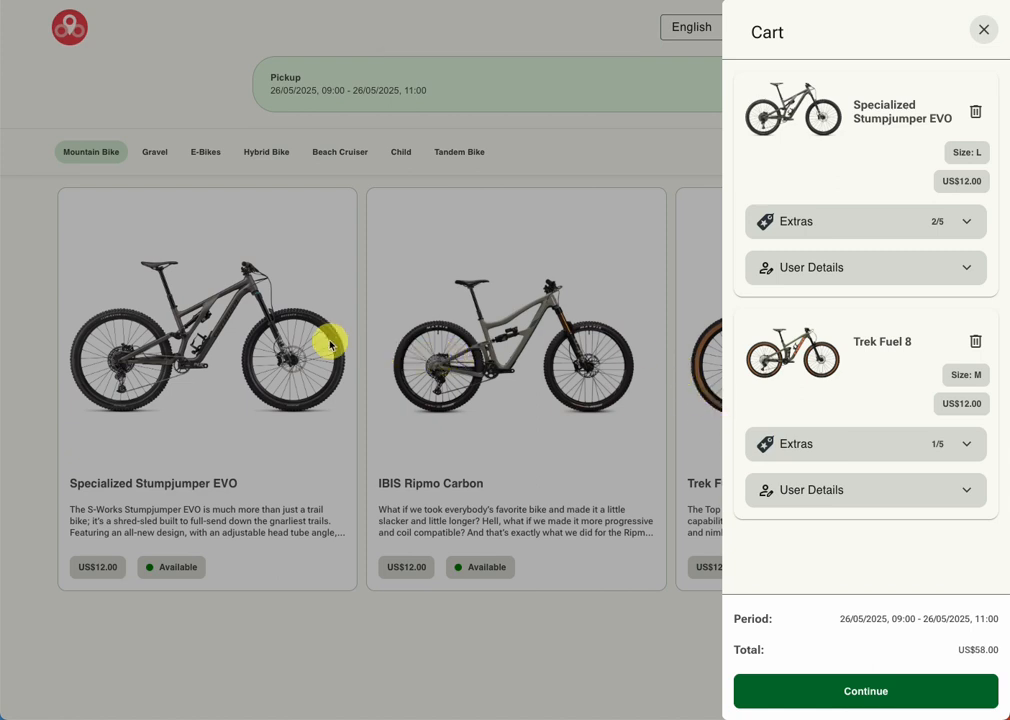
Step: Review the extras and rider details of each bike in the cart
{"action": "left_click", "coordinate": [972, 222]}
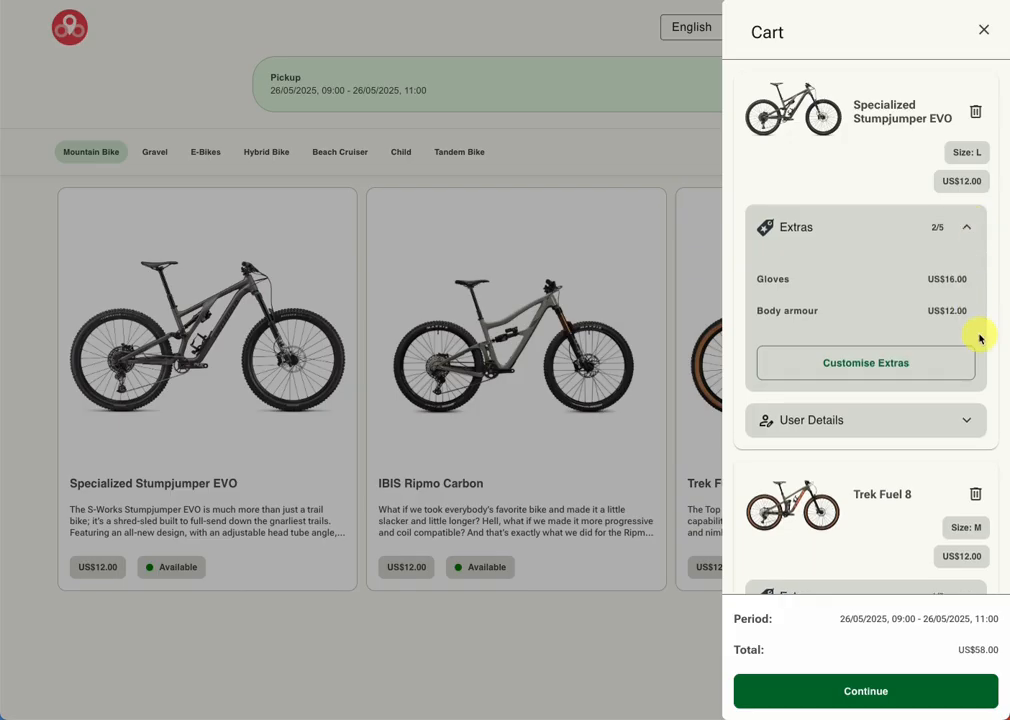
{"action": "left_click", "coordinate": [971, 222]}
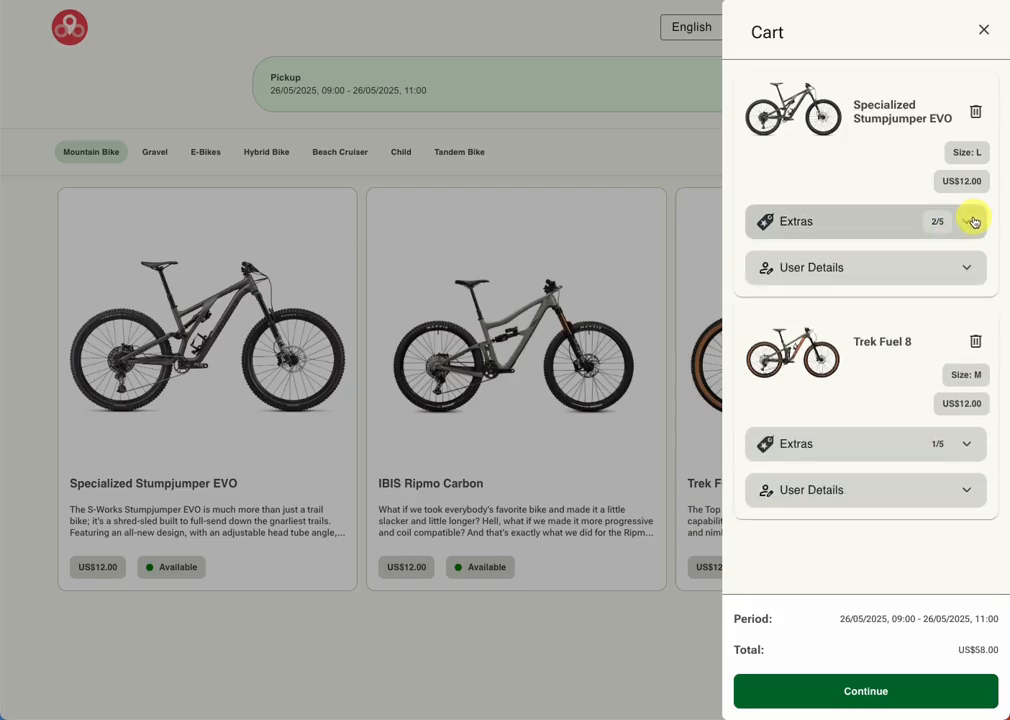
{"action": "left_click", "coordinate": [970, 267]}
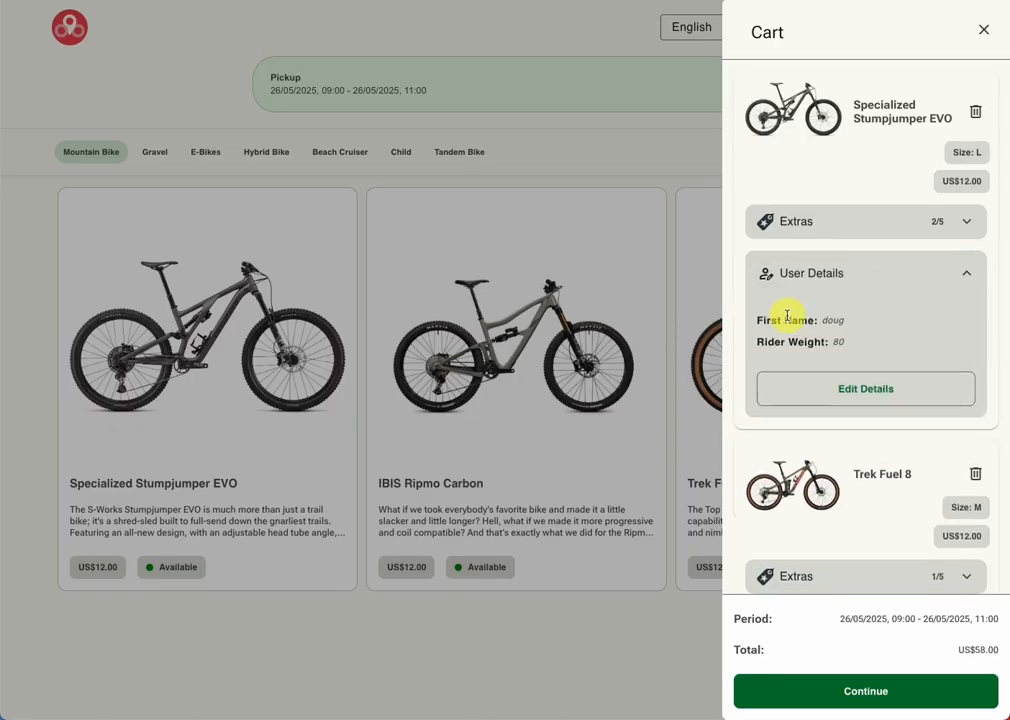
{"action": "left_click", "coordinate": [967, 269]}
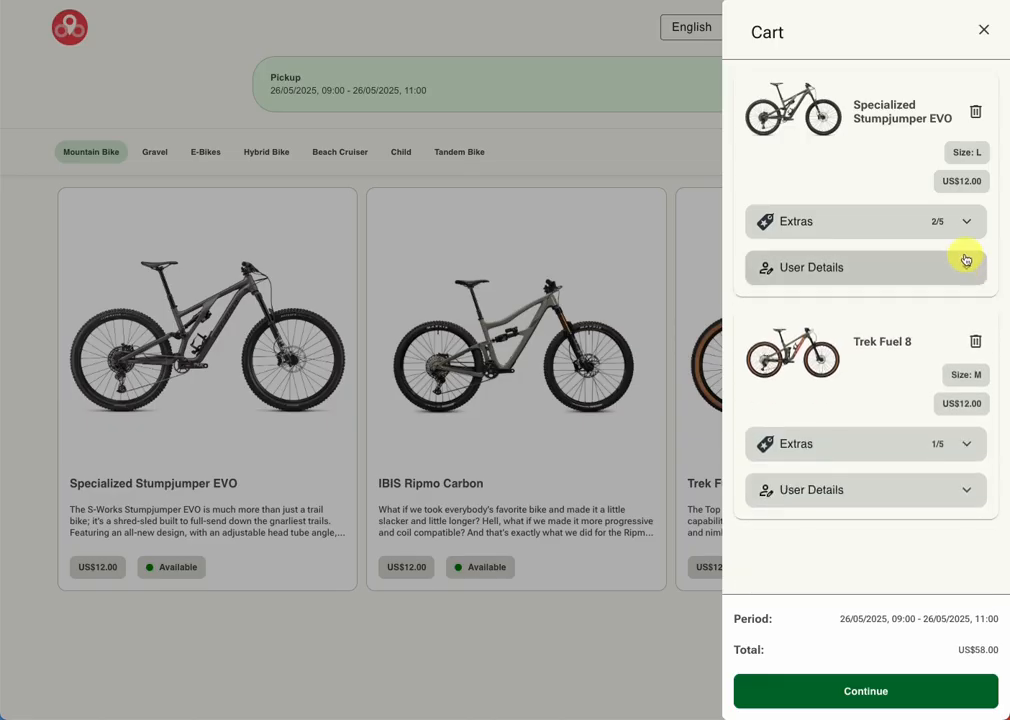
{"action": "left_click", "coordinate": [969, 441]}
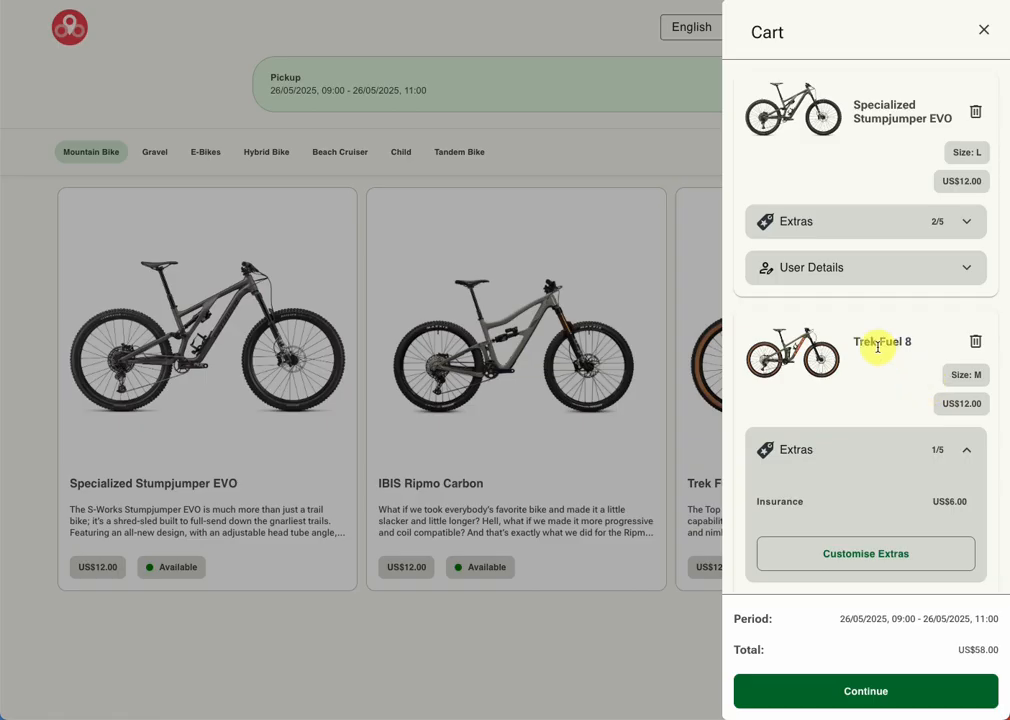
{"action": "left_click", "coordinate": [967, 449]}
{"action": "left_click", "coordinate": [970, 490]}
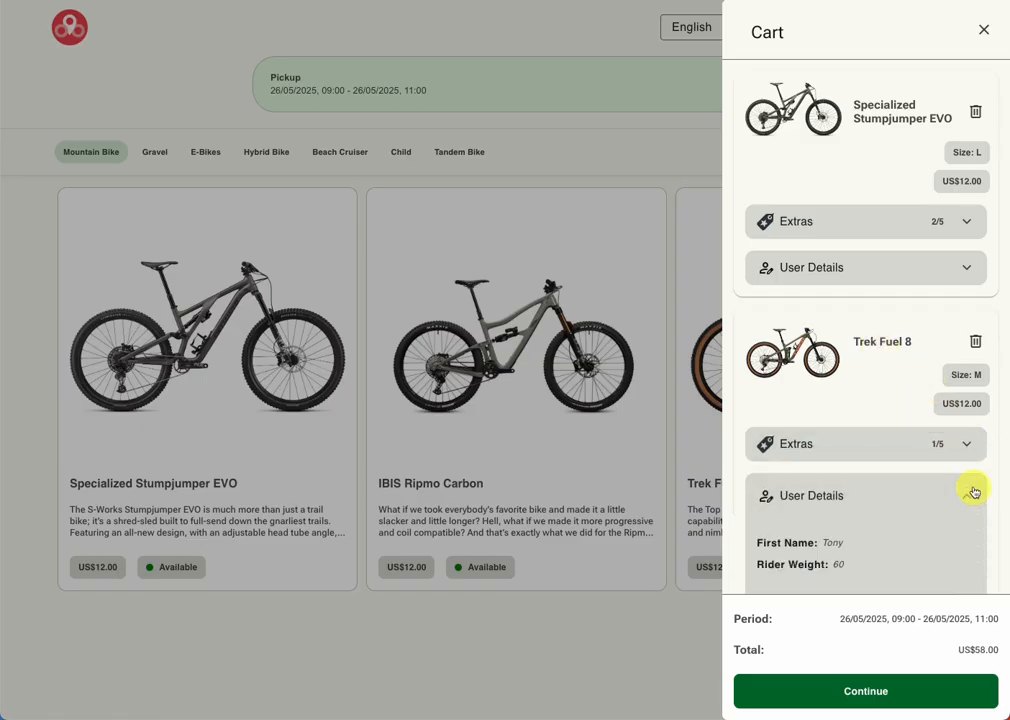
{"action": "left_click", "coordinate": [970, 490]}
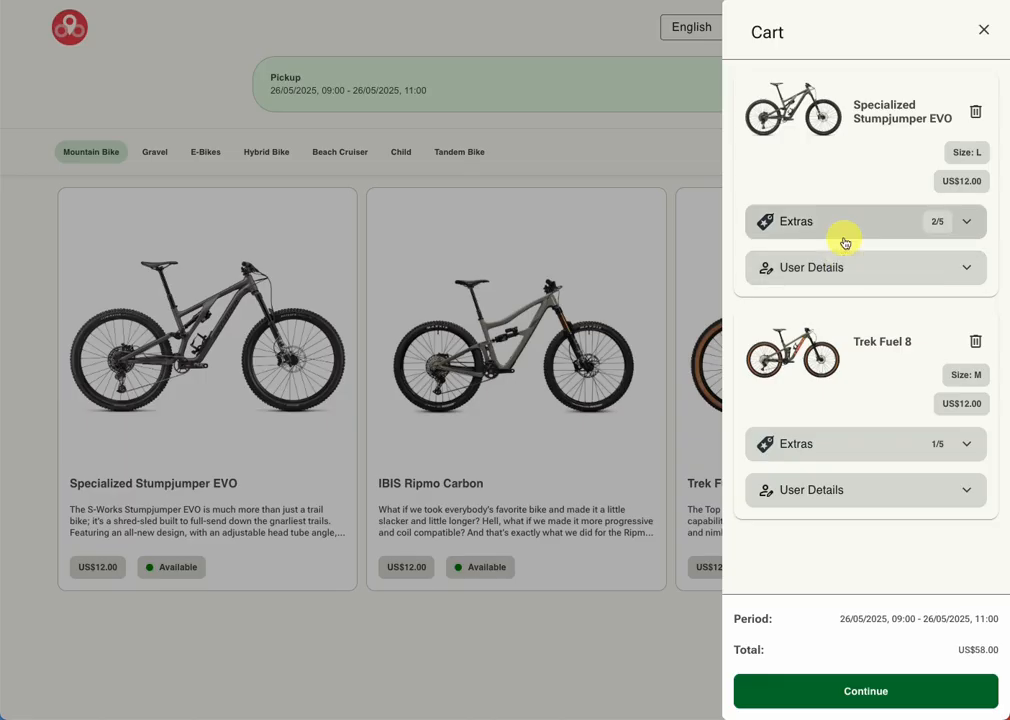
Step: Proceed from the cart and mark the Specialized Stumpjumper EVO as the lead booker's bike
{"action": "left_click", "coordinate": [870, 694]}
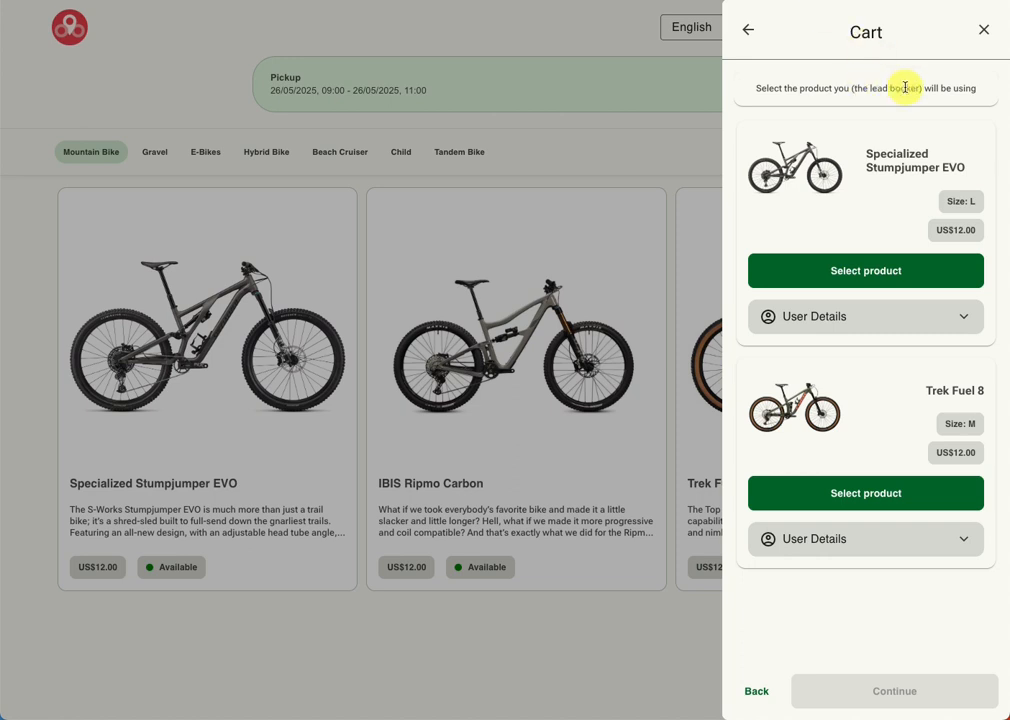
{"action": "left_click", "coordinate": [857, 277]}
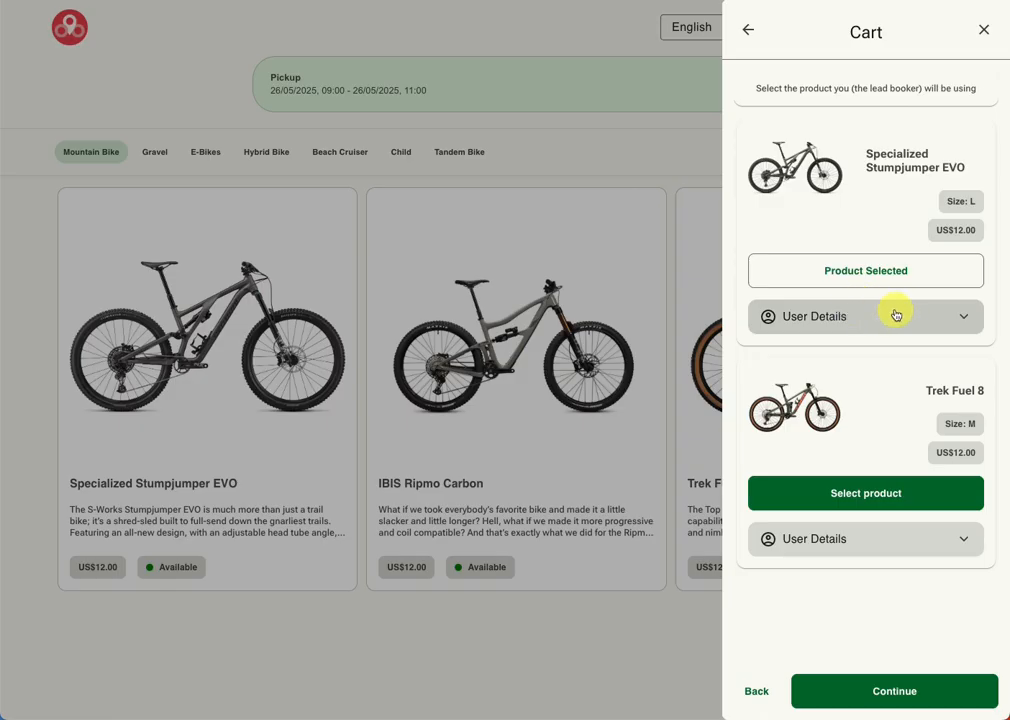
{"action": "left_click", "coordinate": [937, 321]}
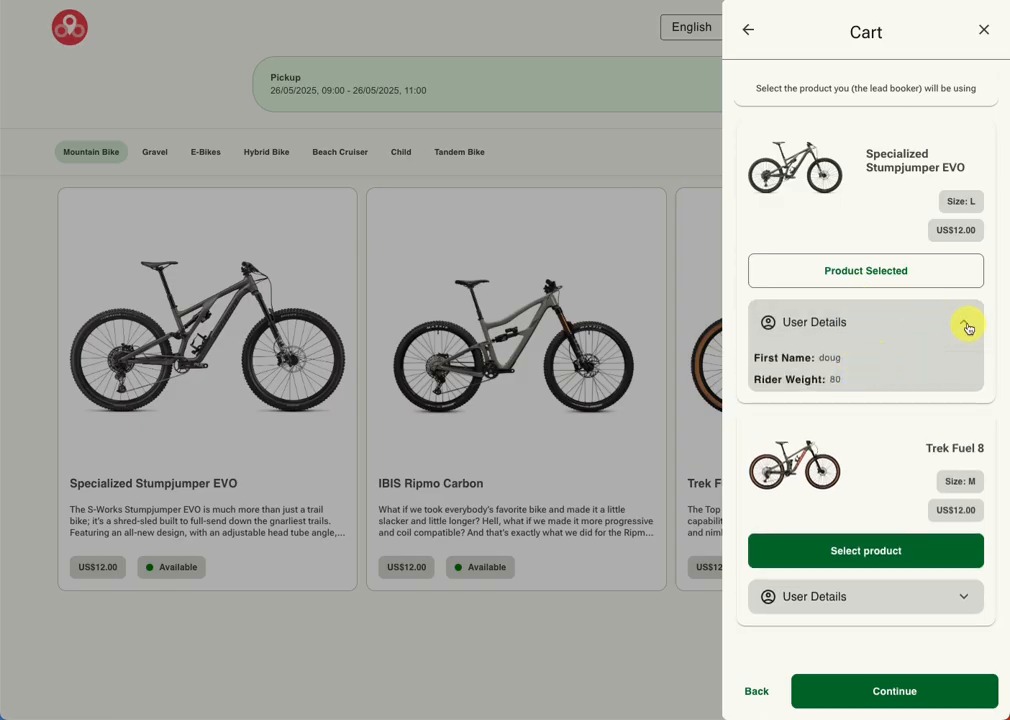
{"action": "left_click", "coordinate": [961, 323]}
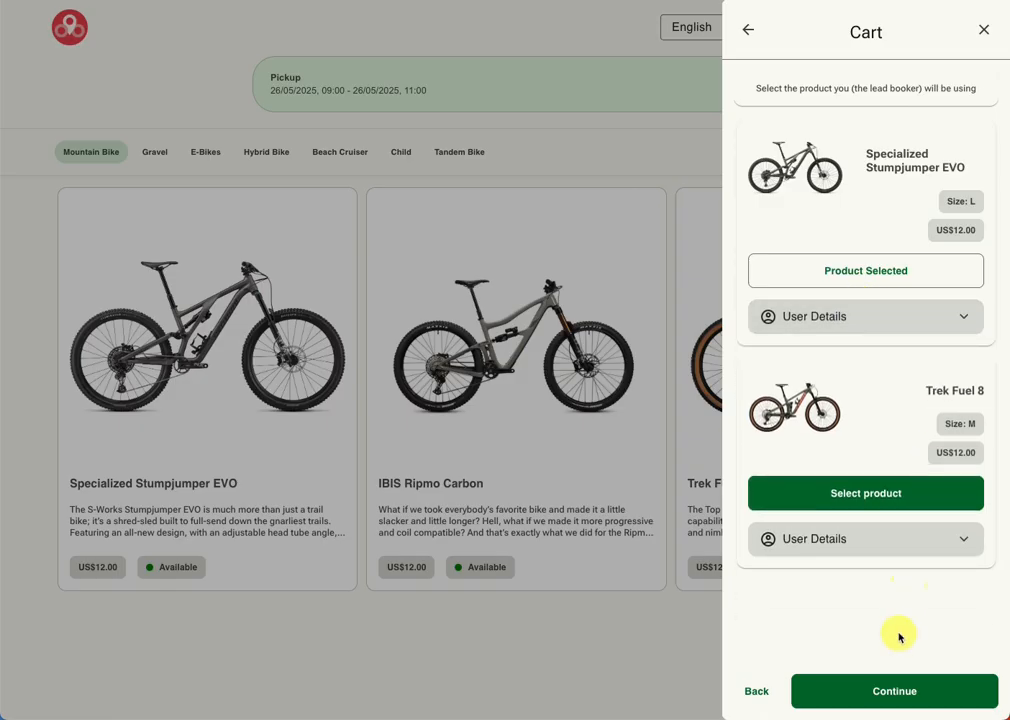
{"action": "left_click", "coordinate": [894, 690]}
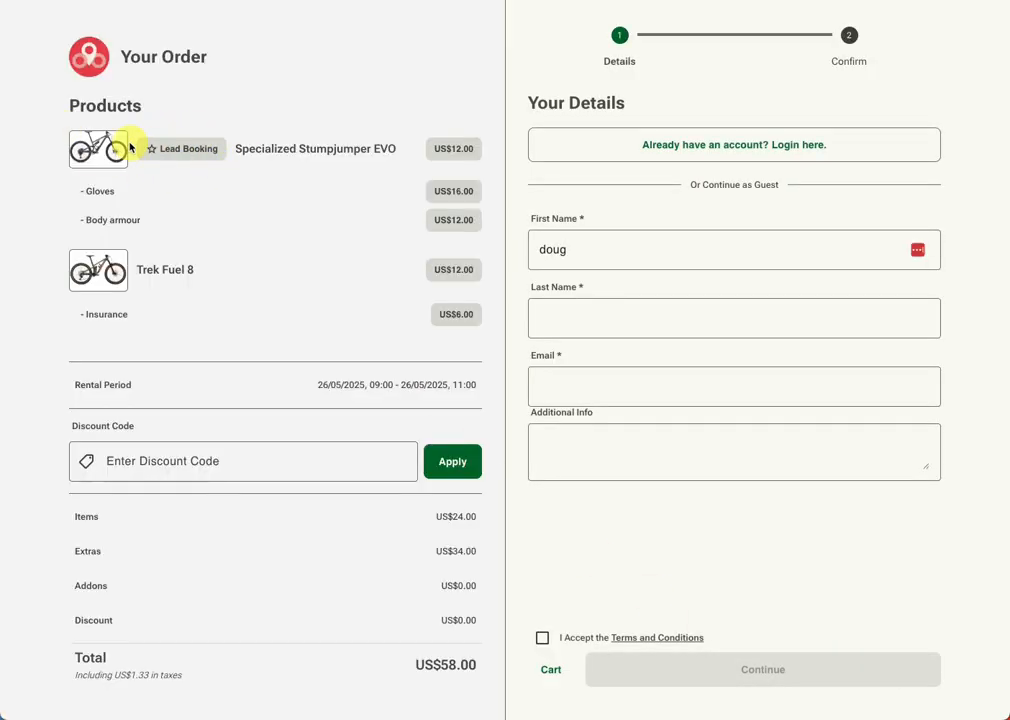
Step: Sign in with Google to fill the customer details, accept the terms and conditions, and submit the order
{"action": "left_click", "coordinate": [712, 147]}
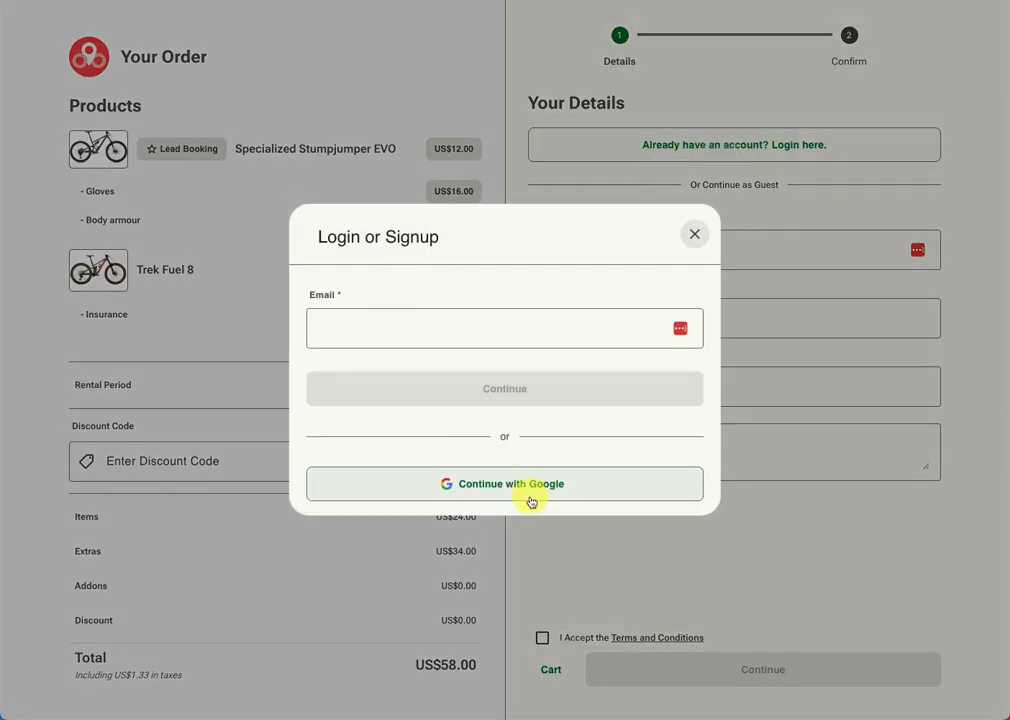
{"action": "left_click", "coordinate": [531, 490]}
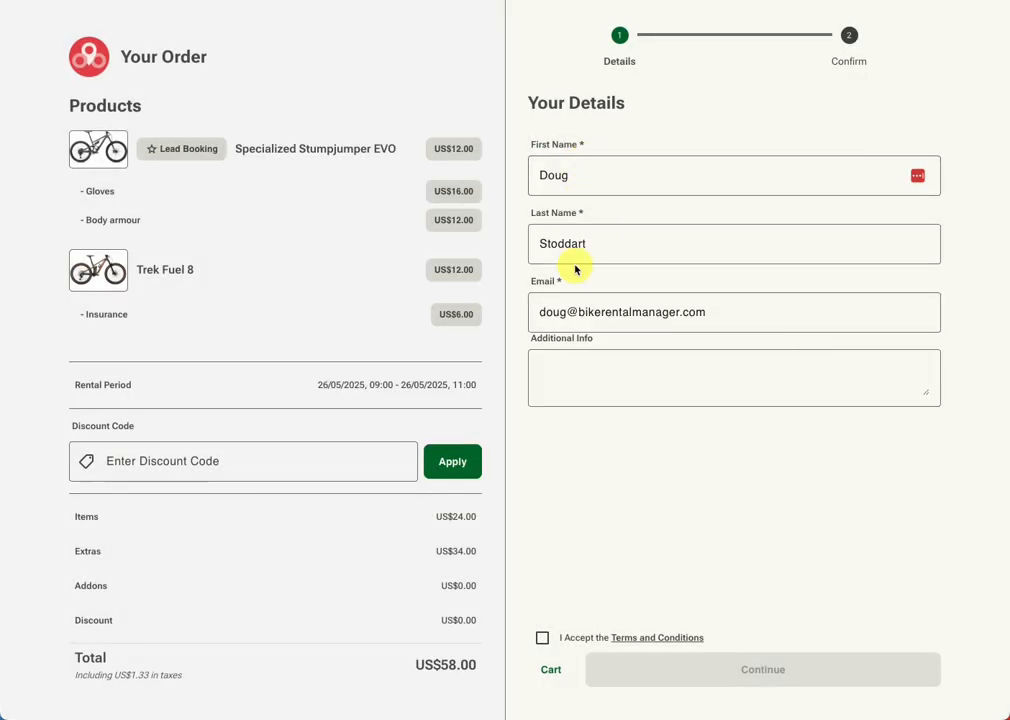
{"action": "left_click", "coordinate": [543, 637]}
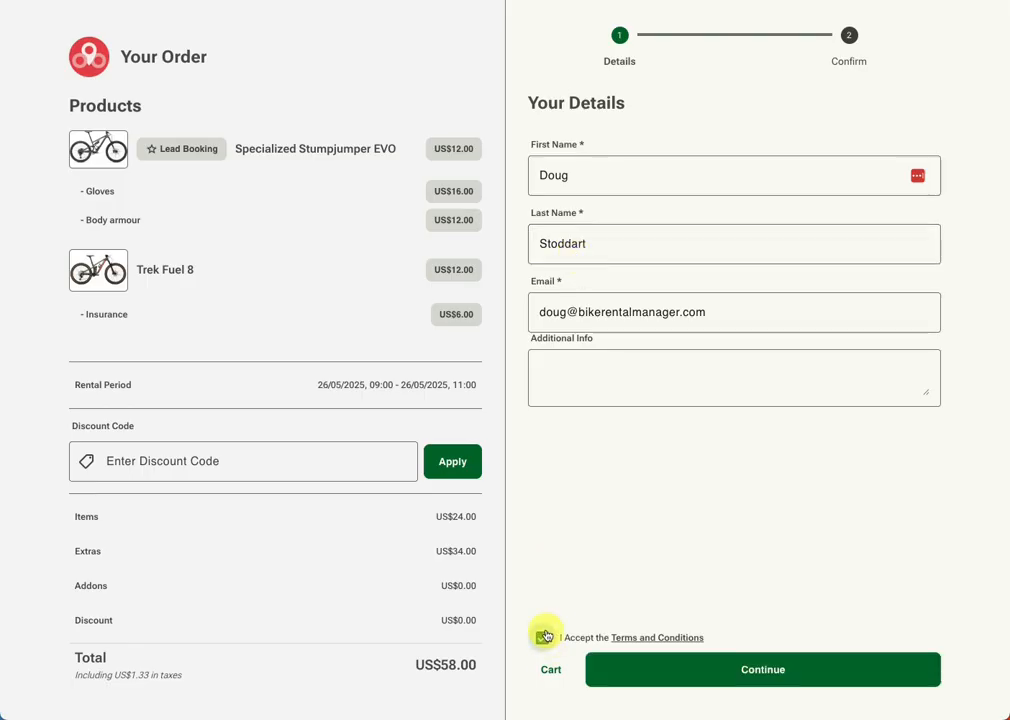
{"action": "left_click", "coordinate": [783, 685]}
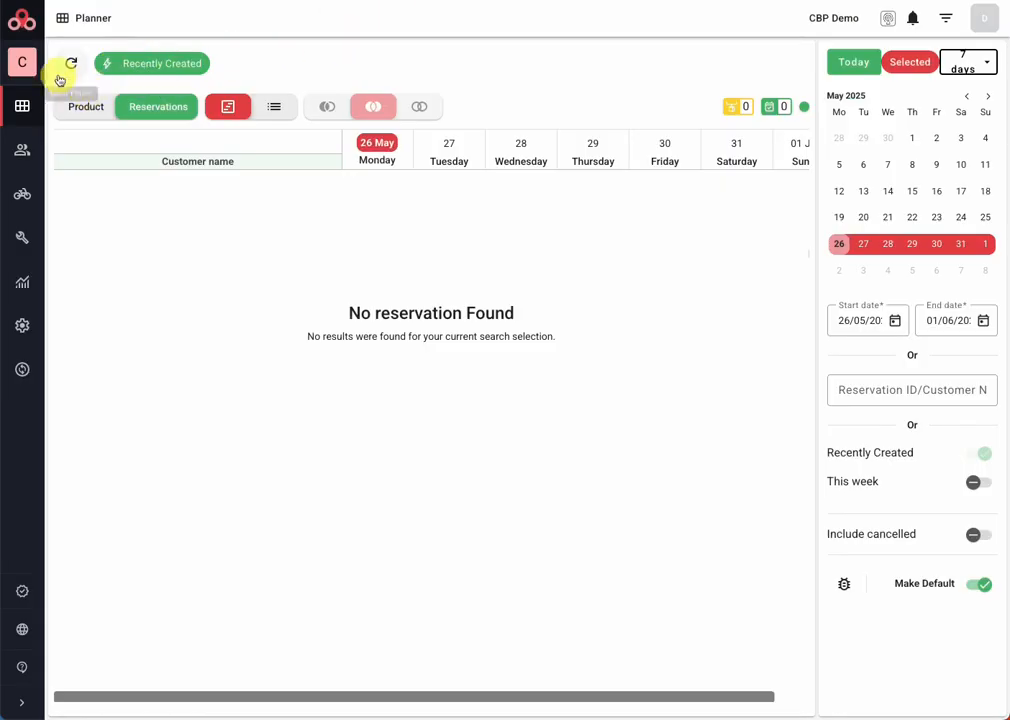
Step: Filter the planner to recently created reservations, open the new booking, and review each bike's notes and extras columns
{"action": "left_click", "coordinate": [980, 483]}
{"action": "left_click", "coordinate": [980, 456]}
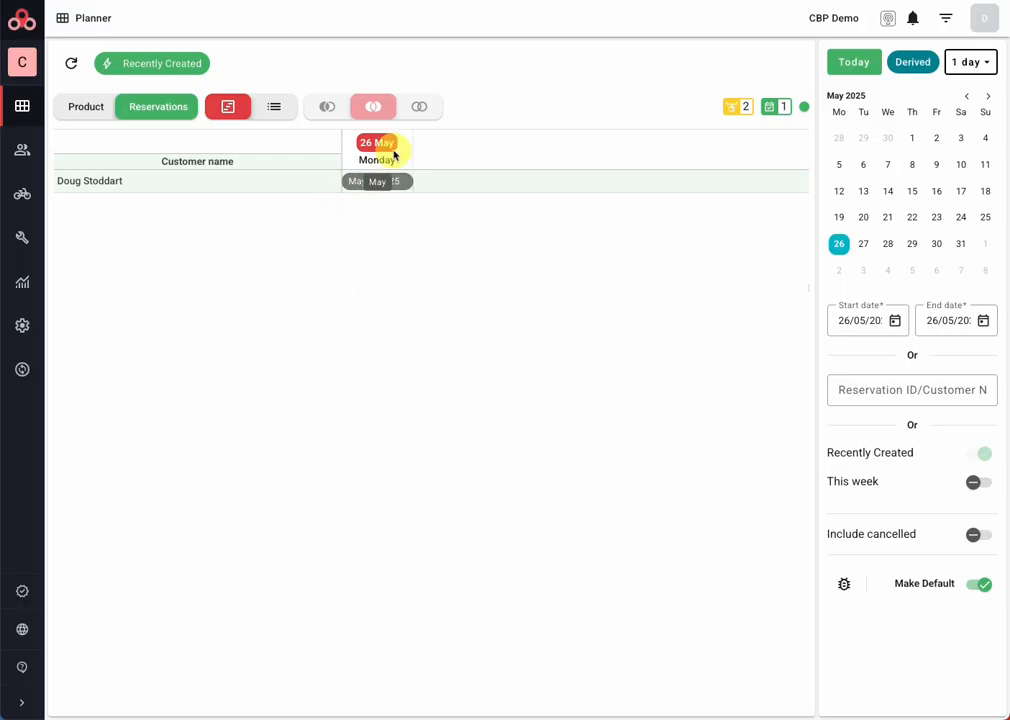
{"action": "left_click", "coordinate": [362, 182]}
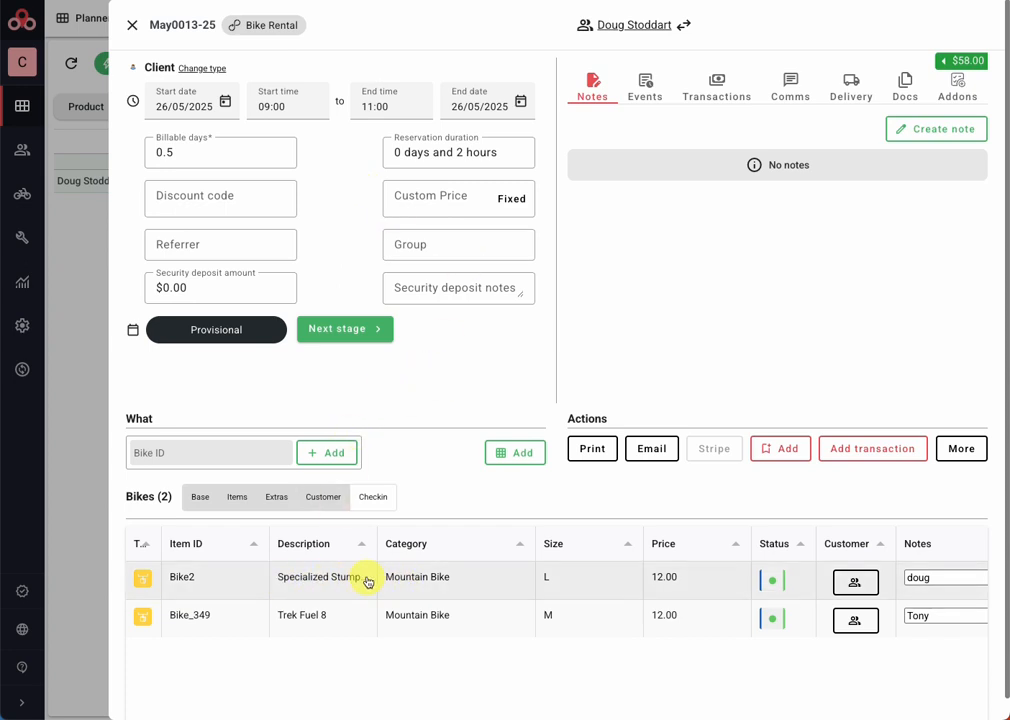
{"action": "scroll", "coordinate": [367, 581], "scroll_direction": "right", "scroll_amount": 2}
{"action": "scroll", "coordinate": [276, 612], "scroll_direction": "right", "scroll_amount": 2}
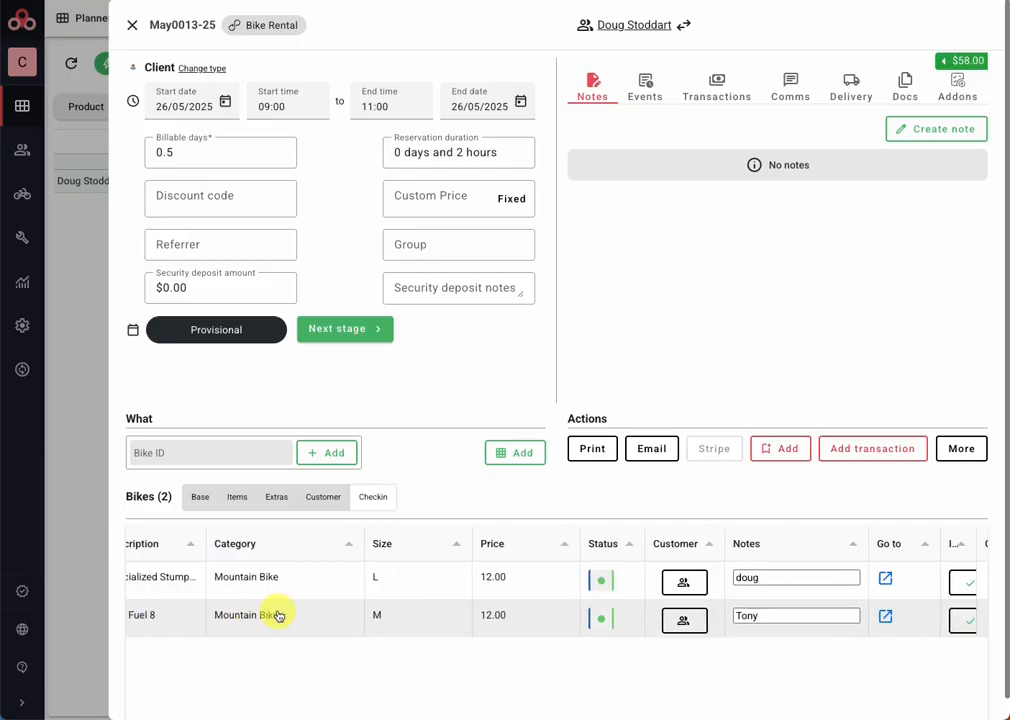
{"action": "scroll", "coordinate": [730, 595], "scroll_direction": "right", "scroll_amount": 1}
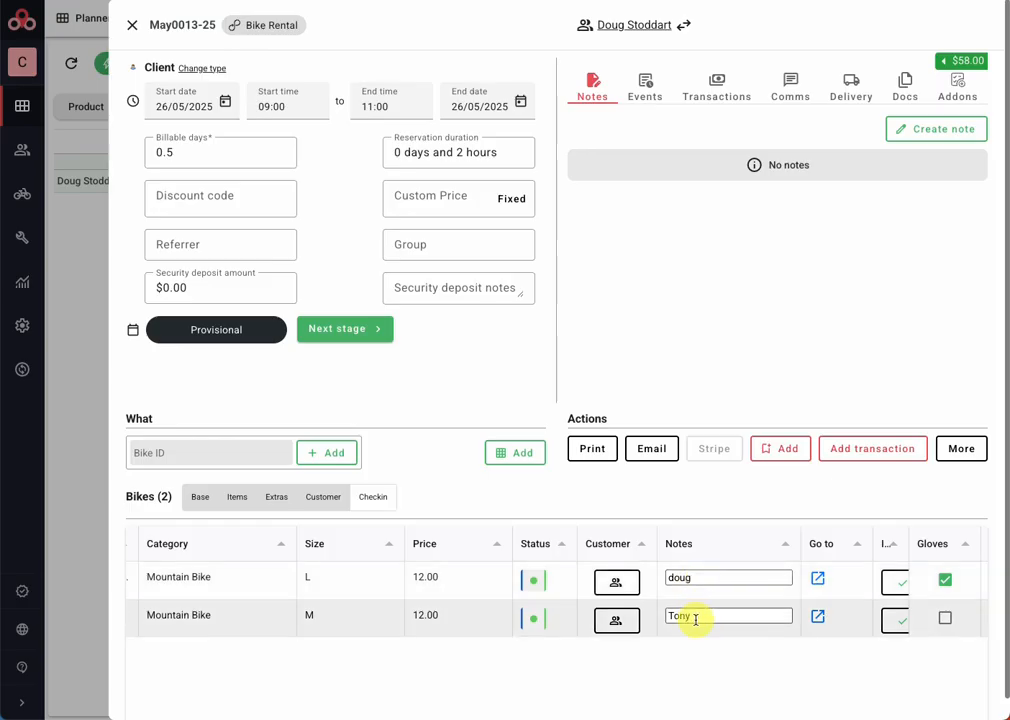
{"action": "scroll", "coordinate": [695, 618], "scroll_direction": "right", "scroll_amount": 5}
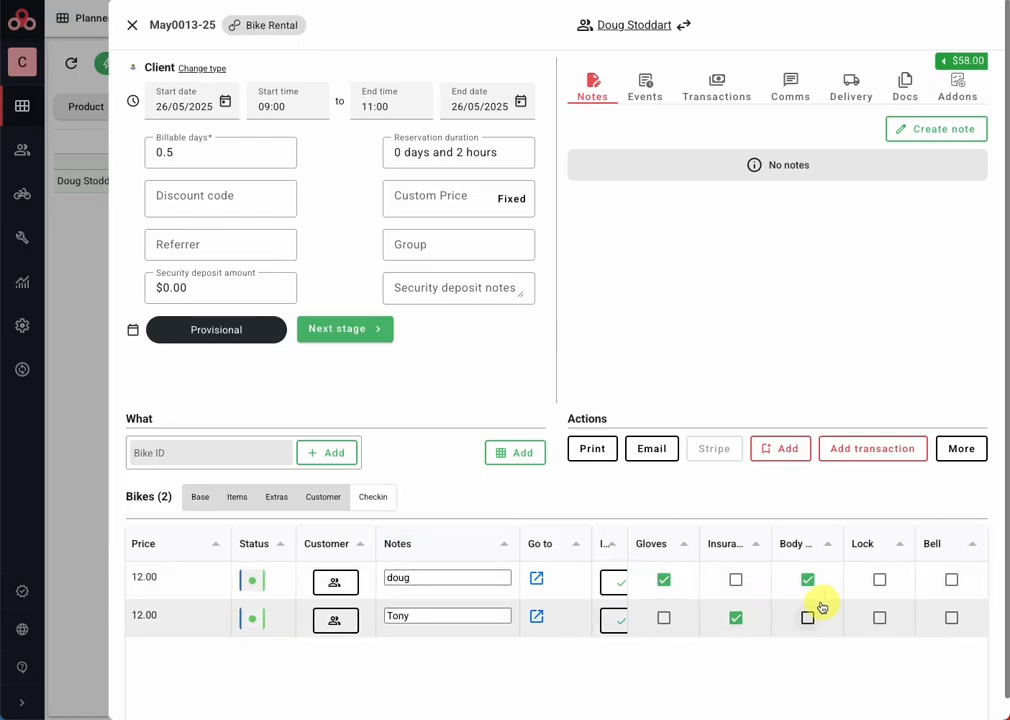
Step: Try ticking insurance for the Specialized Stumpjumper EVO row in the bikes table, and cancel the unsaved change
{"action": "left_click", "coordinate": [280, 500]}
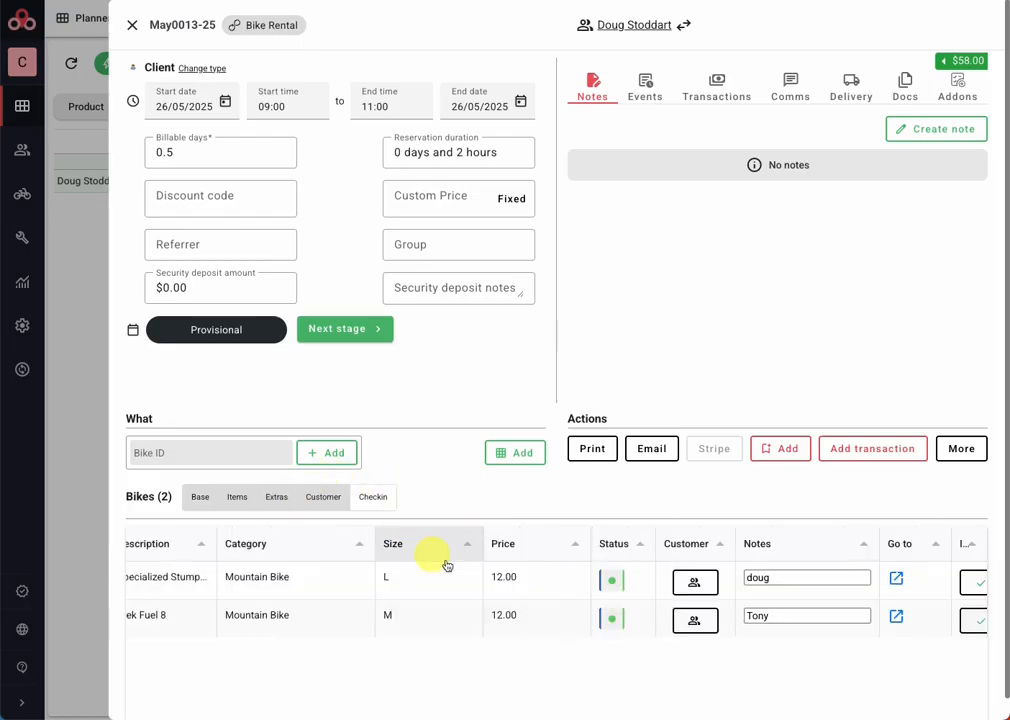
{"action": "scroll", "coordinate": [541, 591], "scroll_direction": "right", "scroll_amount": 5}
{"action": "scroll", "coordinate": [541, 596], "scroll_direction": "right", "scroll_amount": 1}
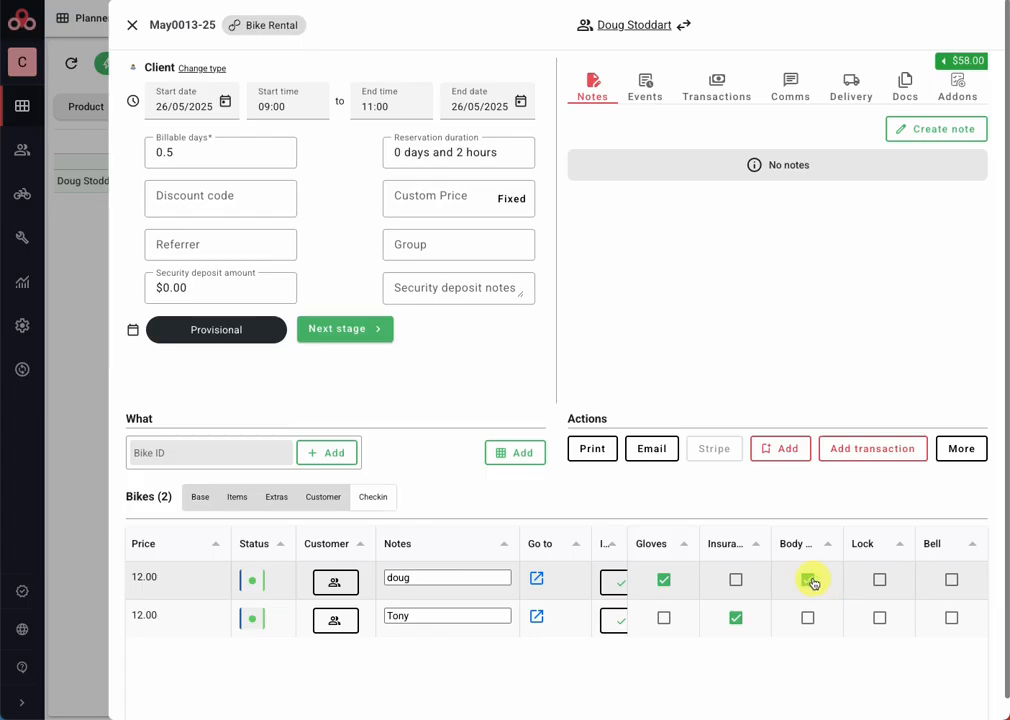
{"action": "left_click", "coordinate": [736, 581]}
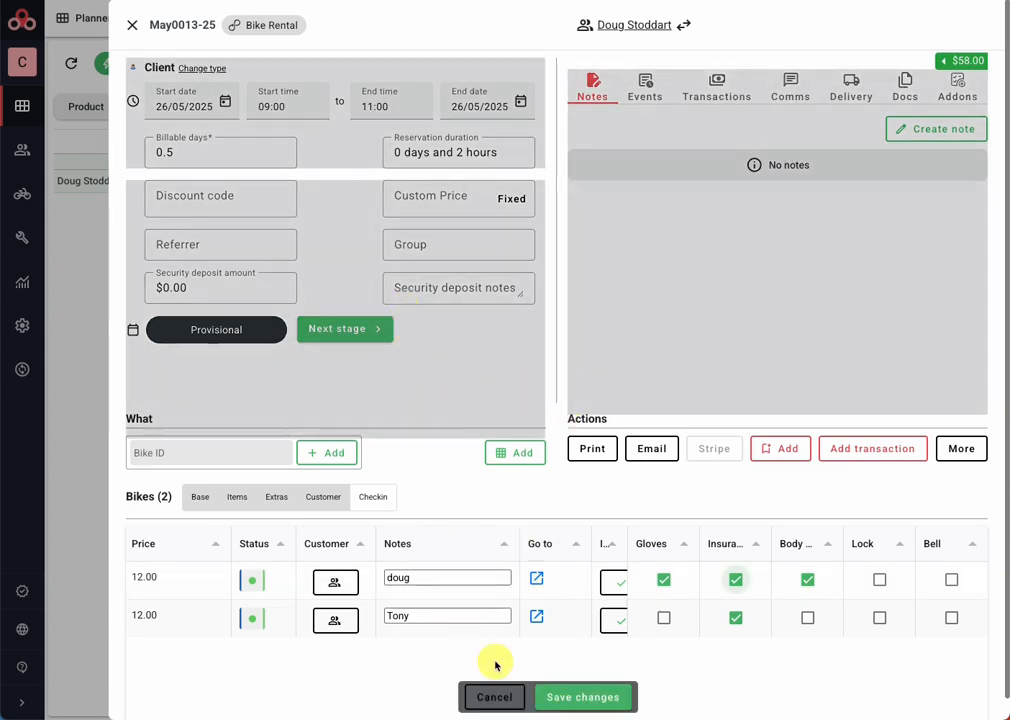
{"action": "left_click", "coordinate": [500, 698]}
Step: Open the reservation's $58.00 balance payment panel and close it without recording a payment
{"action": "scroll", "coordinate": [827, 614], "scroll_direction": "right", "scroll_amount": 3}
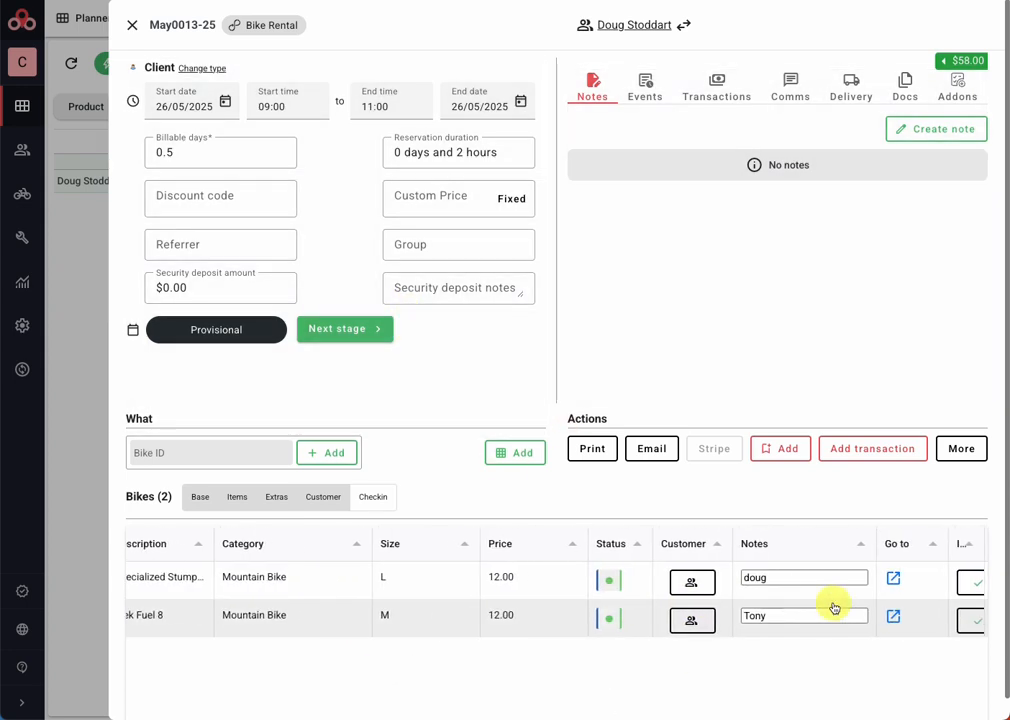
{"action": "scroll", "coordinate": [834, 607], "scroll_direction": "right", "scroll_amount": 5}
{"action": "left_click", "coordinate": [836, 611]}
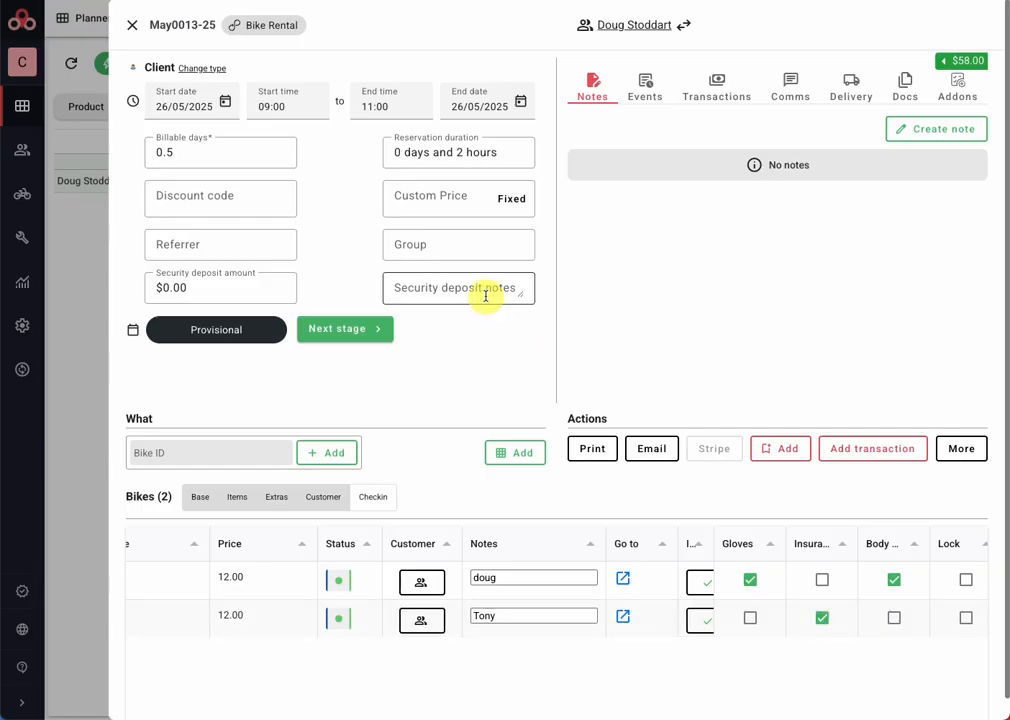
{"action": "left_click", "coordinate": [975, 61]}
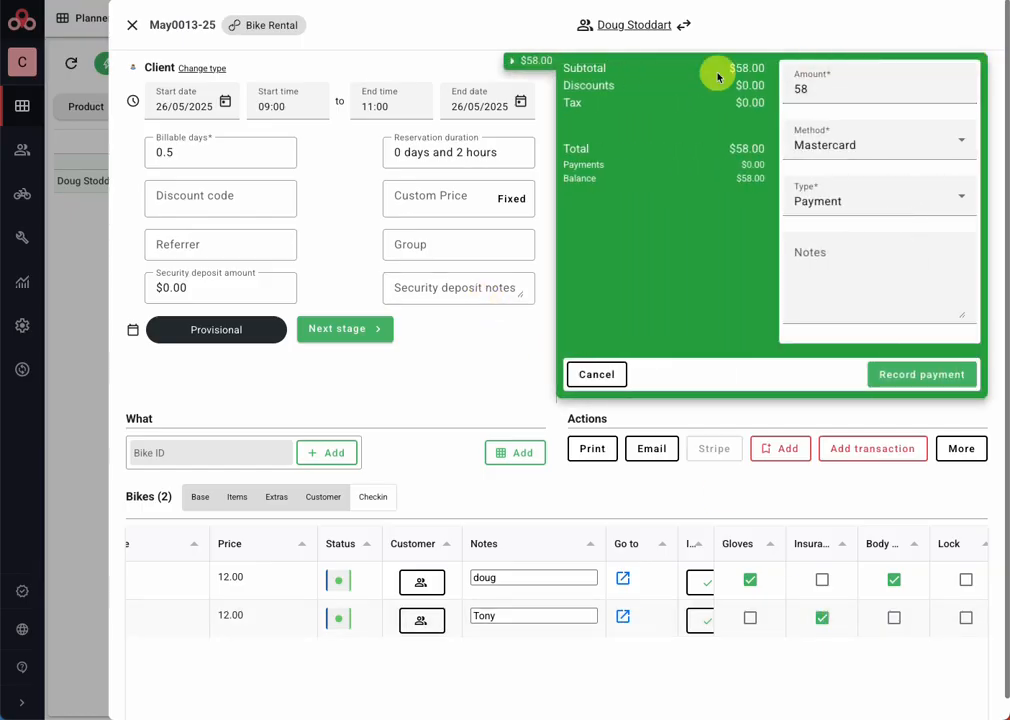
{"action": "left_click", "coordinate": [520, 62]}
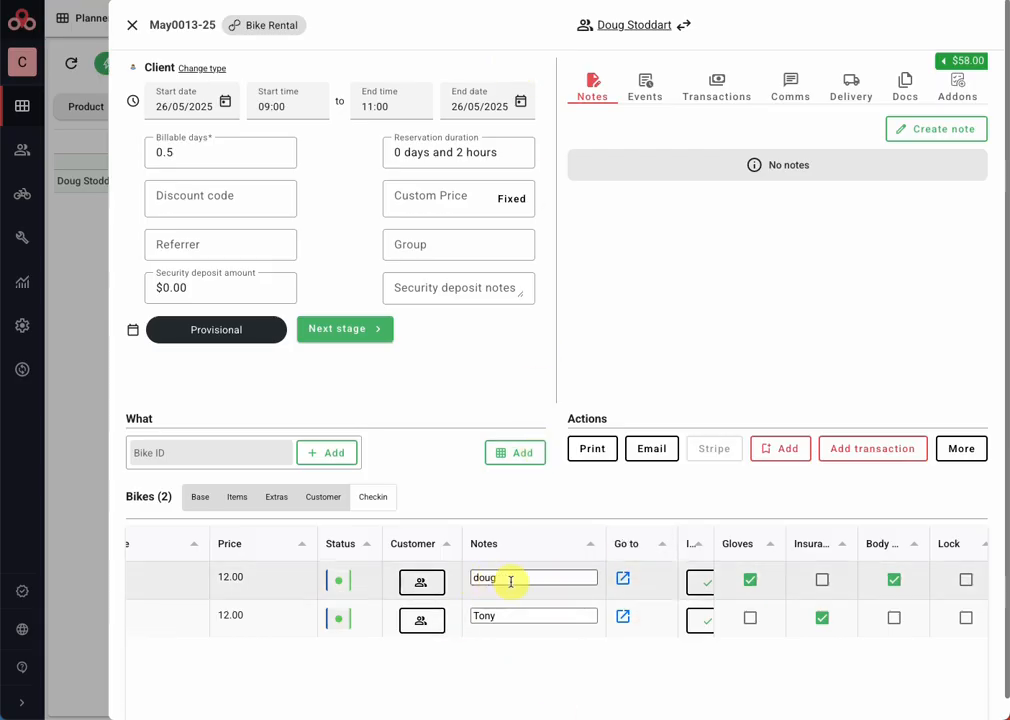
Step: View the lead booker's customer record from the first bike's row and from the reservation header, closing each
{"action": "left_click", "coordinate": [419, 585]}
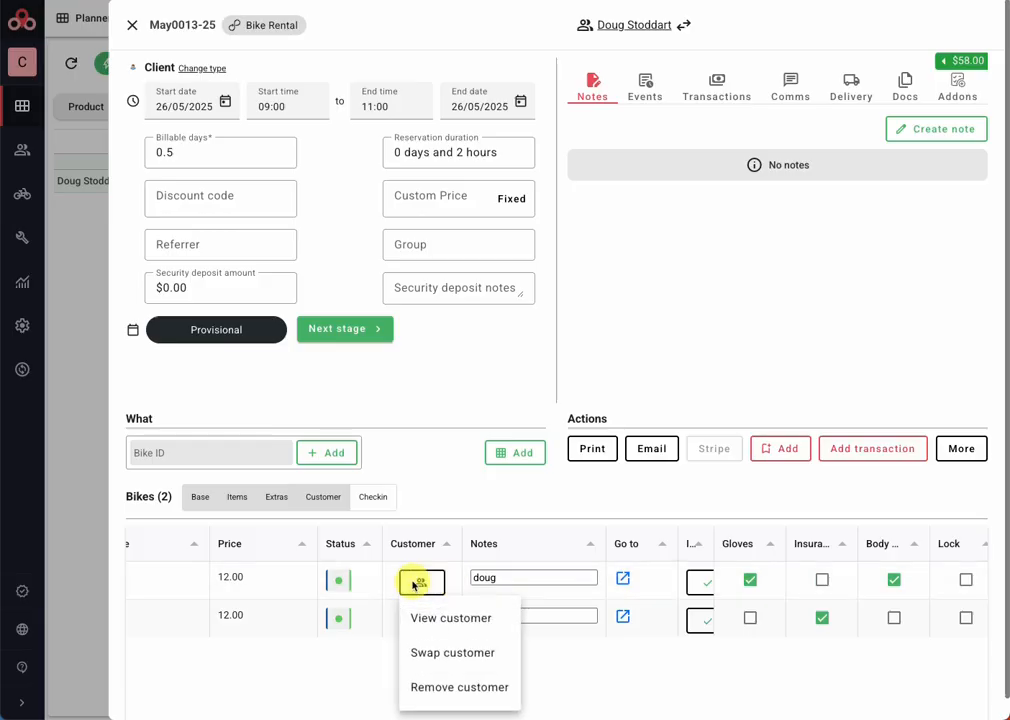
{"action": "left_click", "coordinate": [429, 615]}
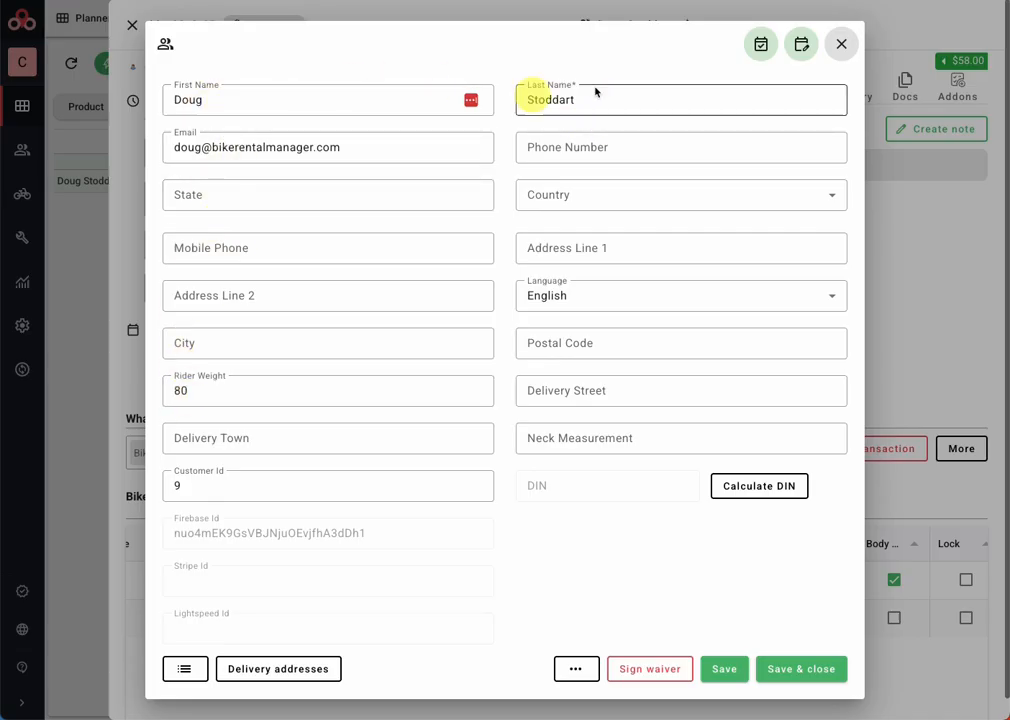
{"action": "left_click", "coordinate": [843, 44]}
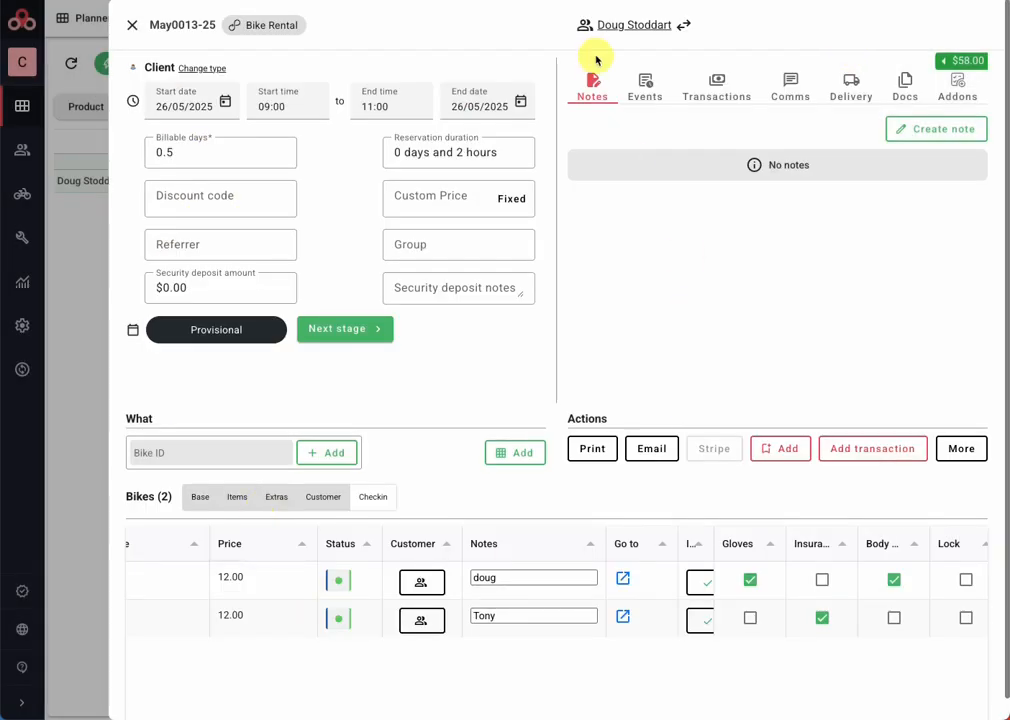
{"action": "left_click", "coordinate": [620, 28]}
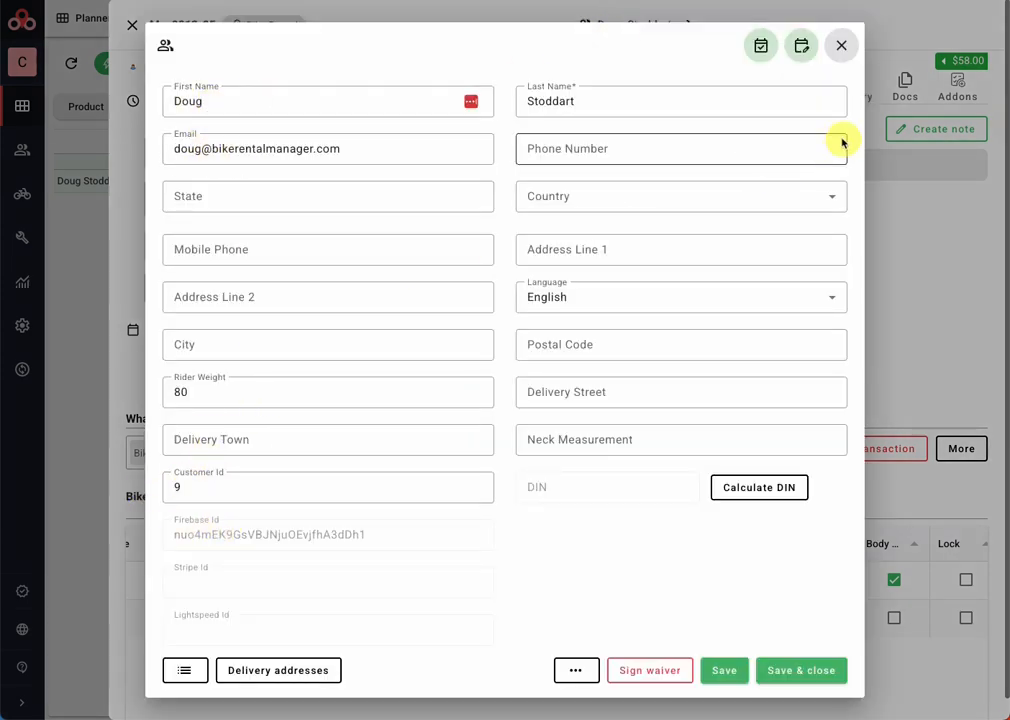
{"action": "left_click", "coordinate": [843, 49]}
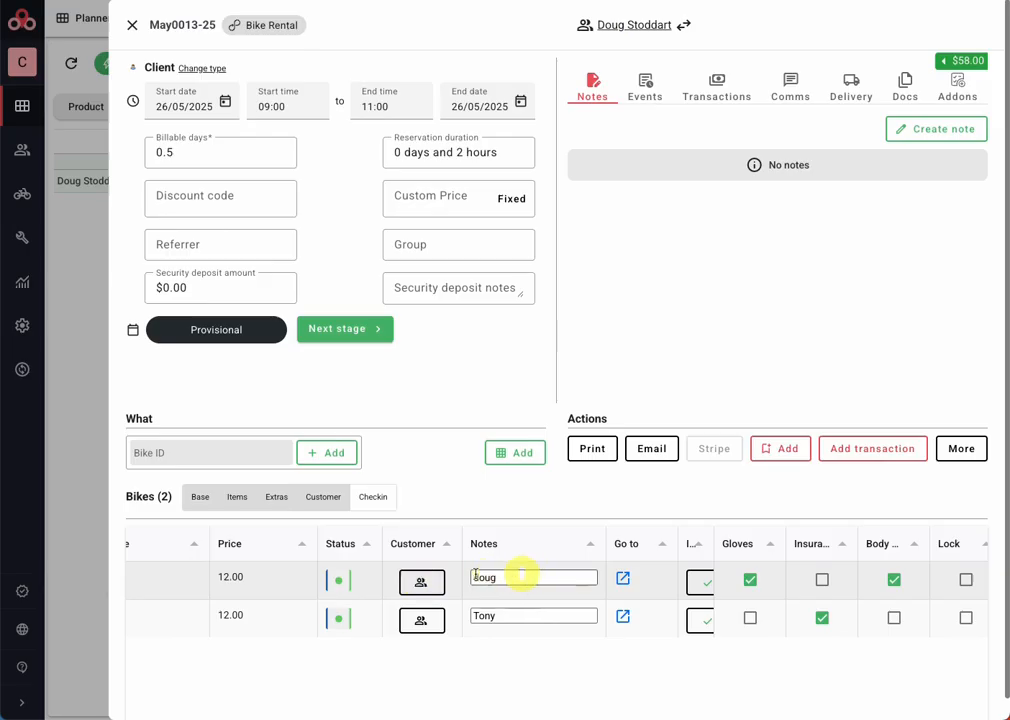
Step: View the second rider's customer record from the Trek Fuel 8 row and close it
{"action": "left_click", "coordinate": [436, 614]}
{"action": "left_click", "coordinate": [475, 511]}
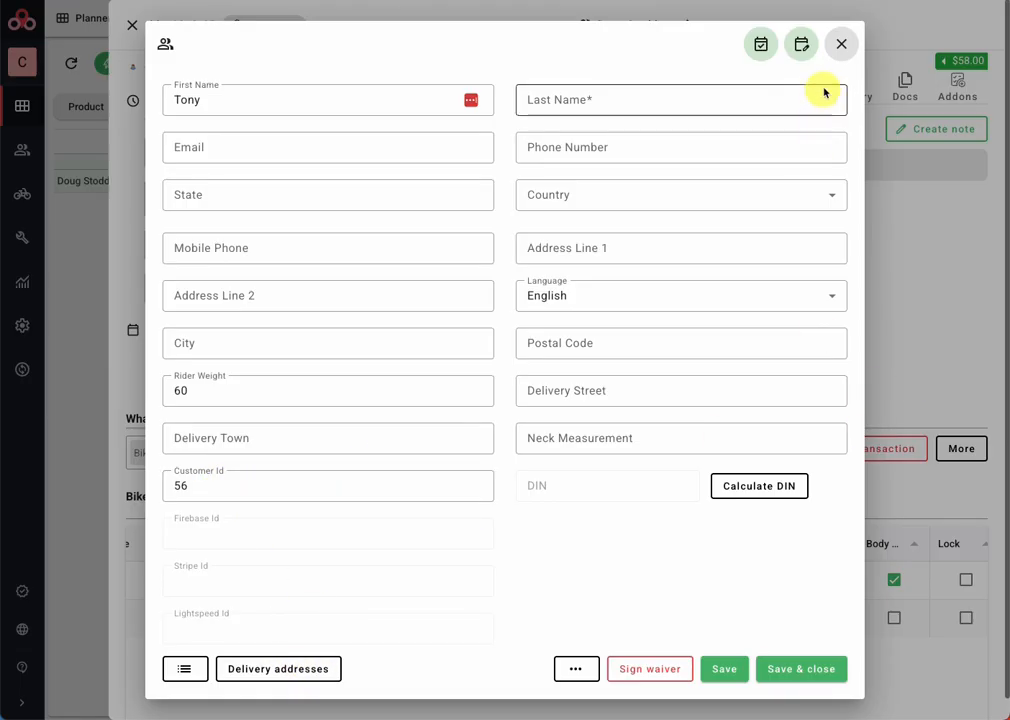
{"action": "left_click", "coordinate": [842, 46]}
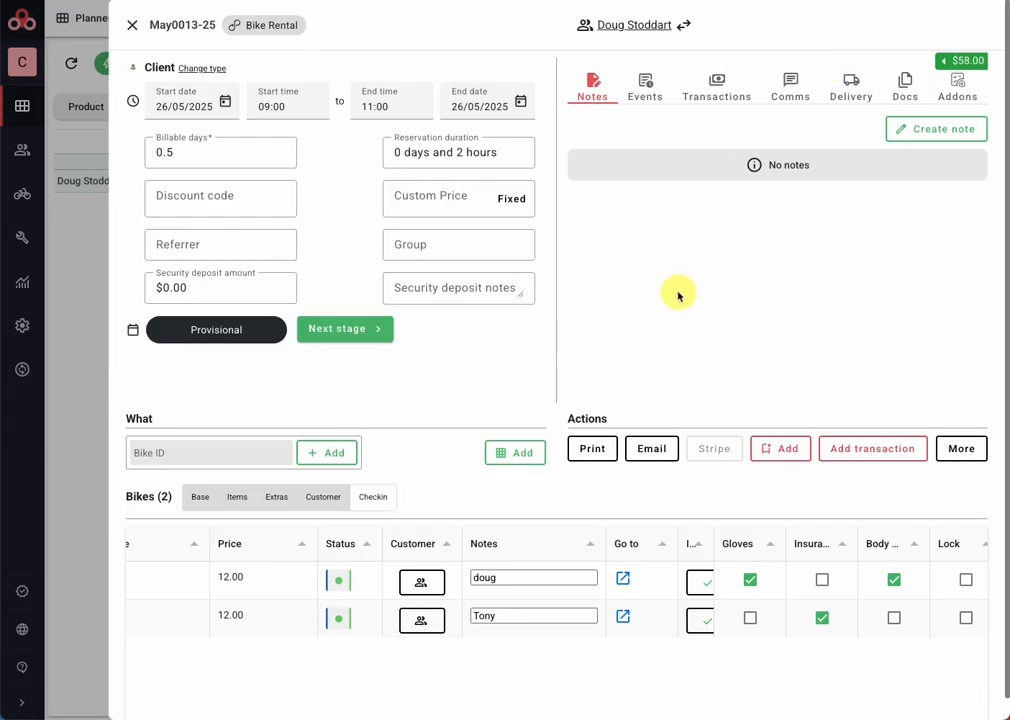
Step: Open the reservation's print preview and scroll through the bikes, extras, totals and waiver
{"action": "left_click", "coordinate": [596, 448]}
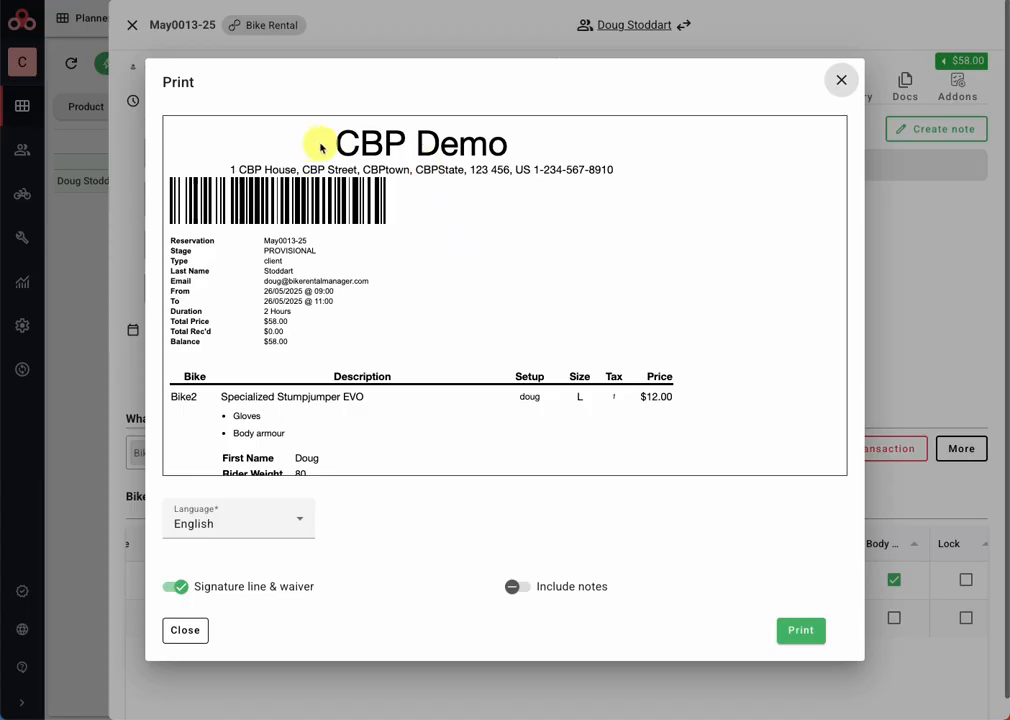
{"action": "scroll", "coordinate": [300, 345], "scroll_direction": "down", "scroll_amount": 3}
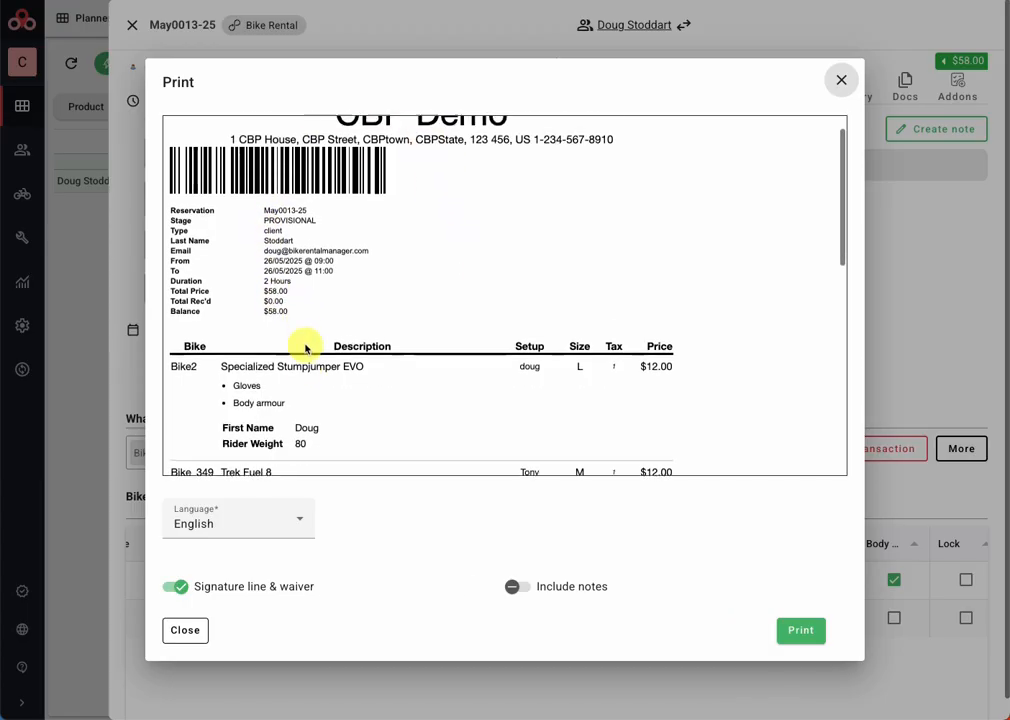
{"action": "scroll", "coordinate": [305, 348], "scroll_direction": "down", "scroll_amount": 2}
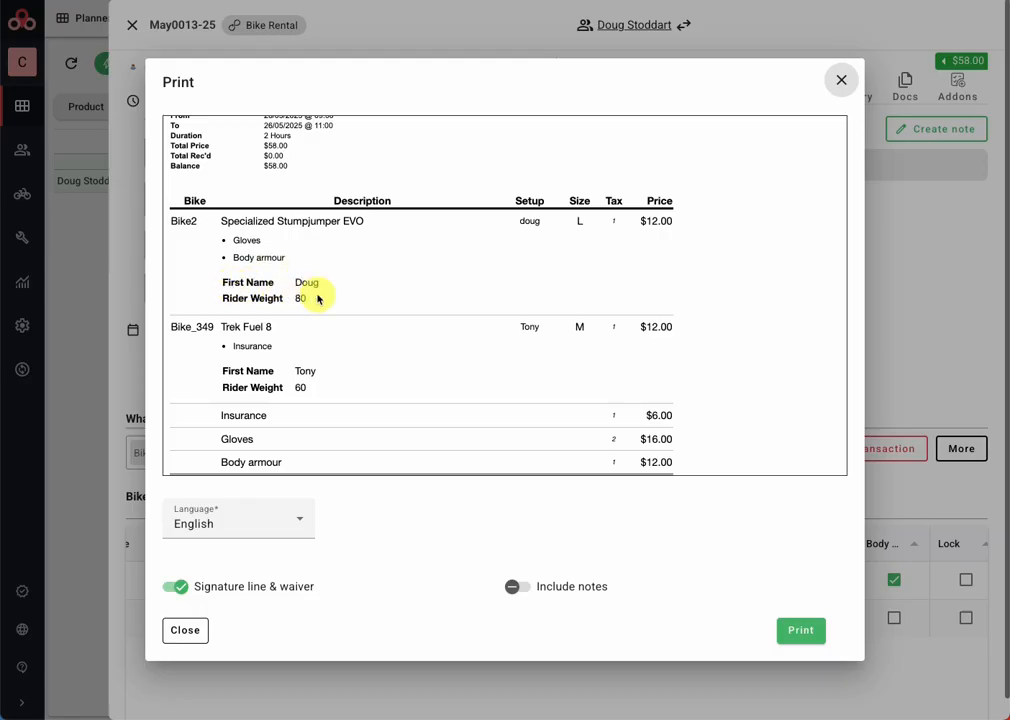
{"action": "scroll", "coordinate": [360, 293], "scroll_direction": "down", "scroll_amount": 1}
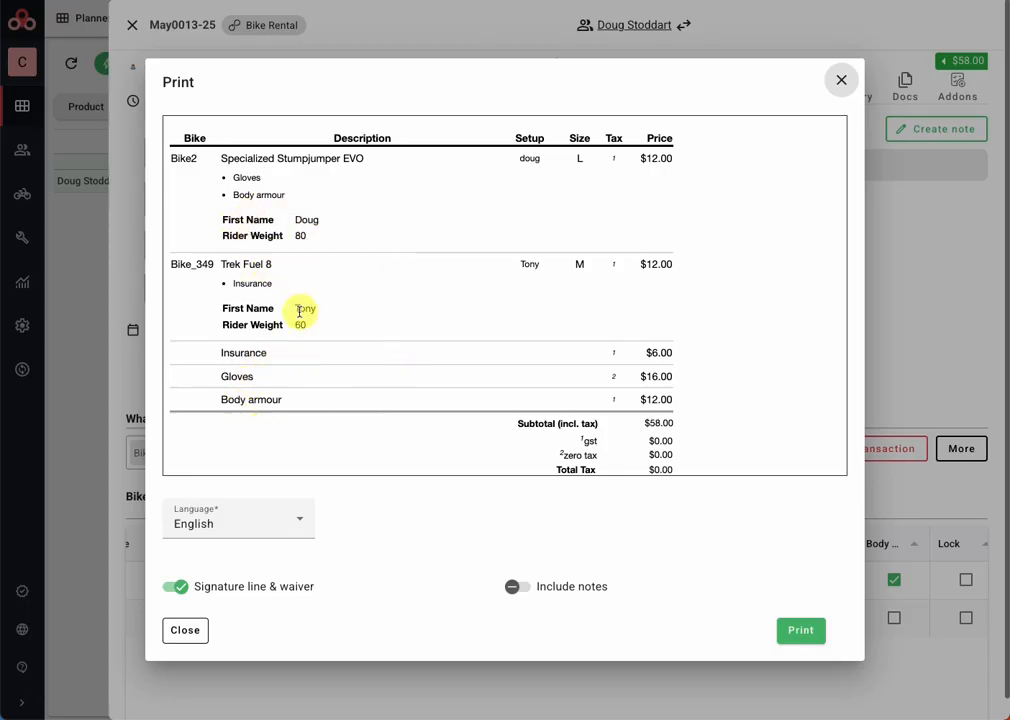
{"action": "scroll", "coordinate": [299, 311], "scroll_direction": "down", "scroll_amount": 5}
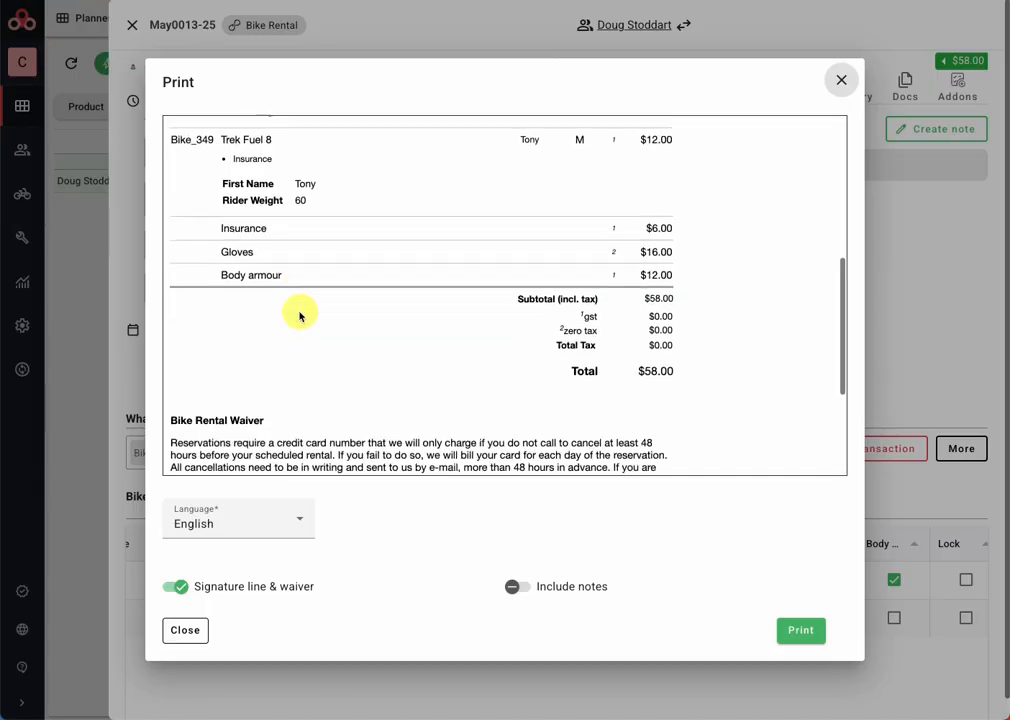
{"action": "scroll", "coordinate": [299, 316], "scroll_direction": "up", "scroll_amount": 10}
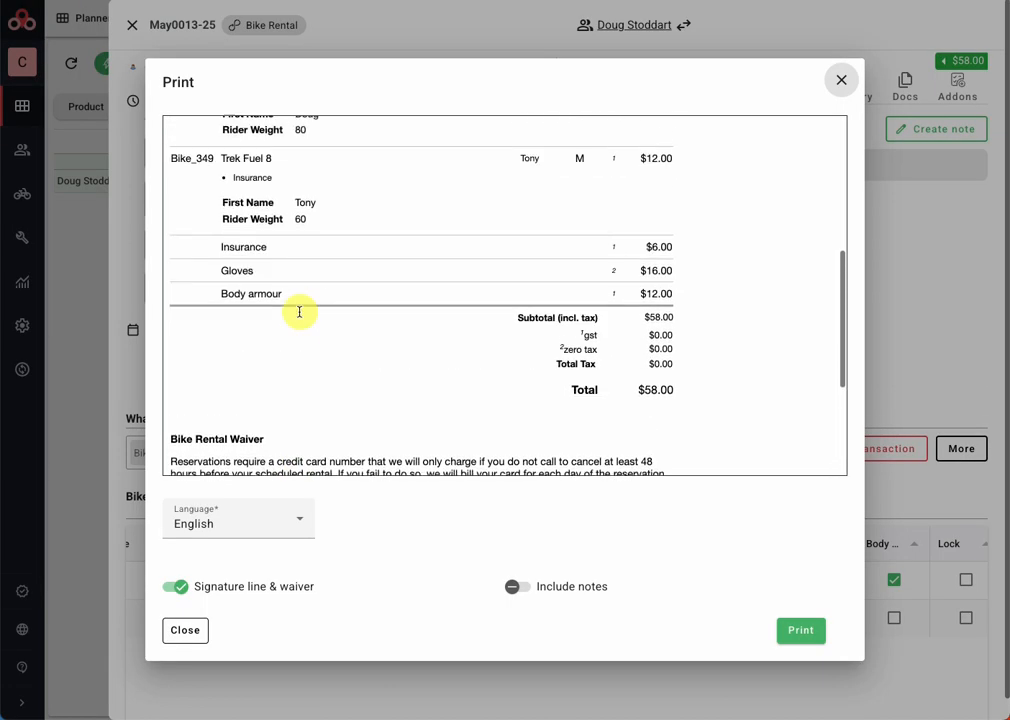